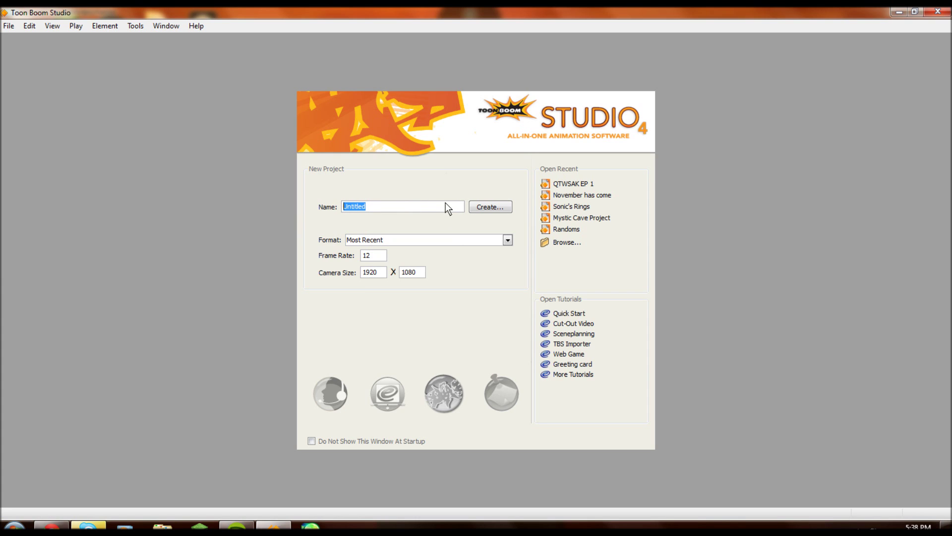
# Step: Name the new project Basics, leaving the format at Most Recent
pyautogui.write('Basics')
pyautogui.click(428, 240)
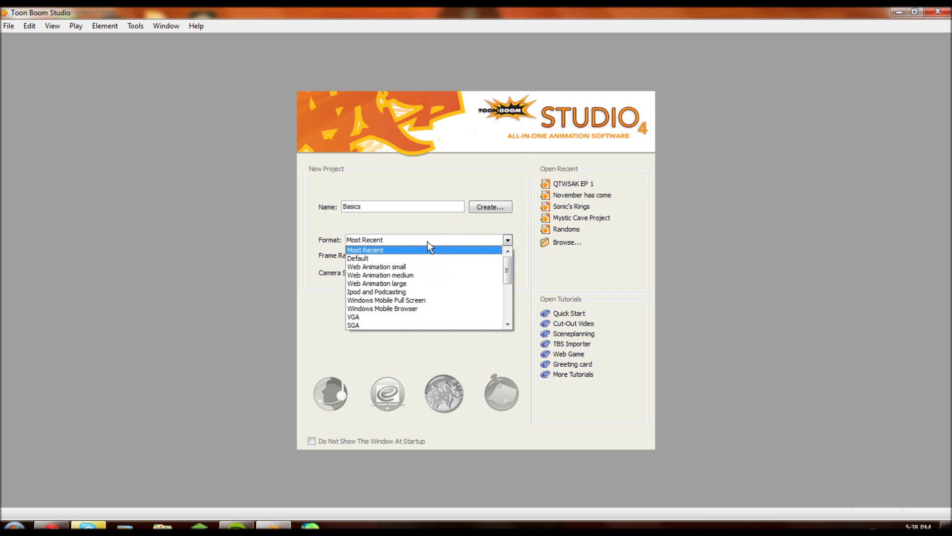
pyautogui.moveTo(507, 267); pyautogui.dragTo(511, 239)
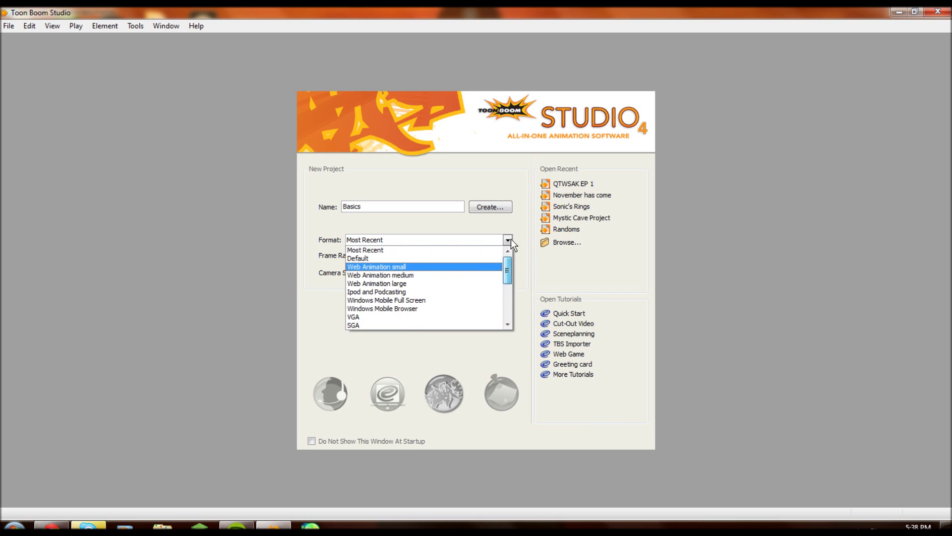
pyautogui.click(509, 240)
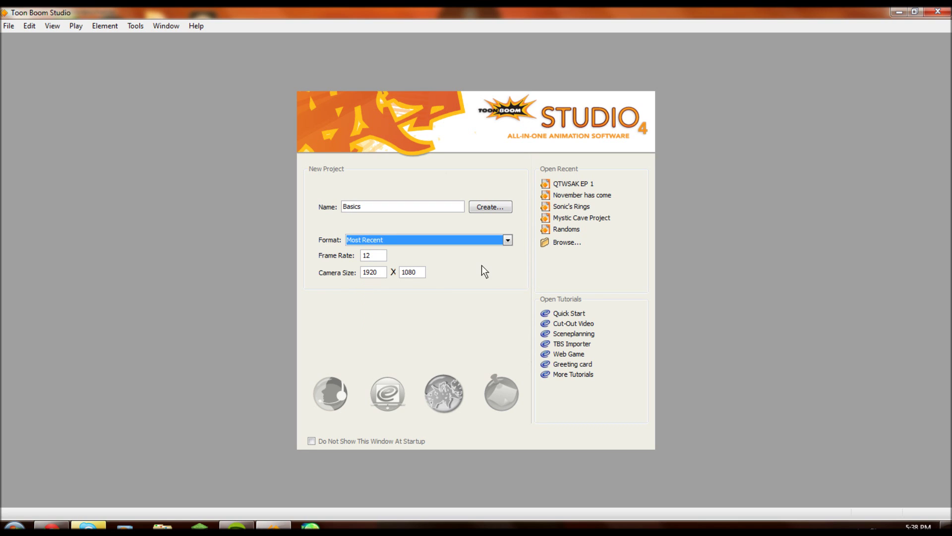
# Step: Check the camera width and height fields, keeping 1920 × 1080
pyautogui.click(381, 272)
pyautogui.moveTo(412, 277); pyautogui.dragTo(405, 277)
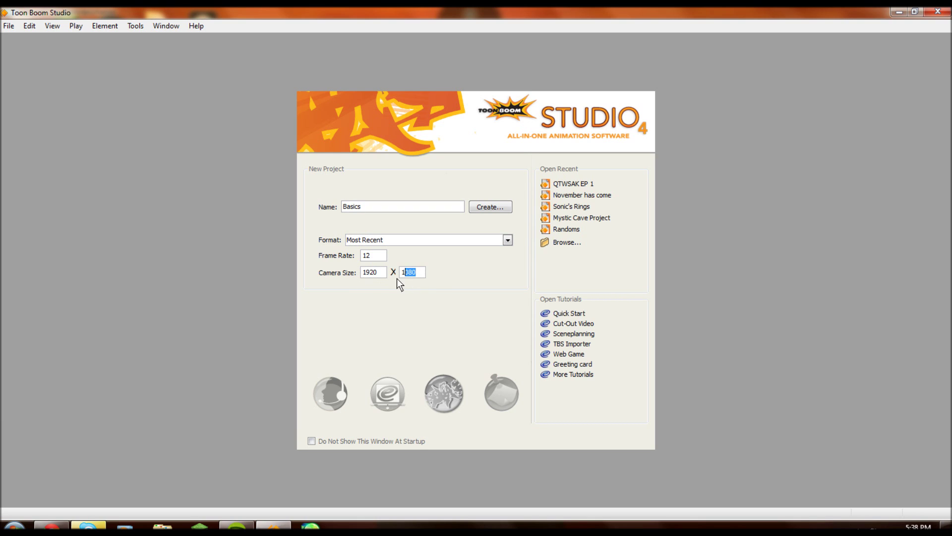
pyautogui.click(417, 276)
pyautogui.moveTo(420, 277); pyautogui.dragTo(409, 277)
pyautogui.moveTo(385, 276); pyautogui.dragTo(329, 278)
# Step: Keep the frame rate at 12 fps and create the Basics project
pyautogui.click(418, 278)
pyautogui.click(445, 240)
pyautogui.scroll(-5, 427, 312)
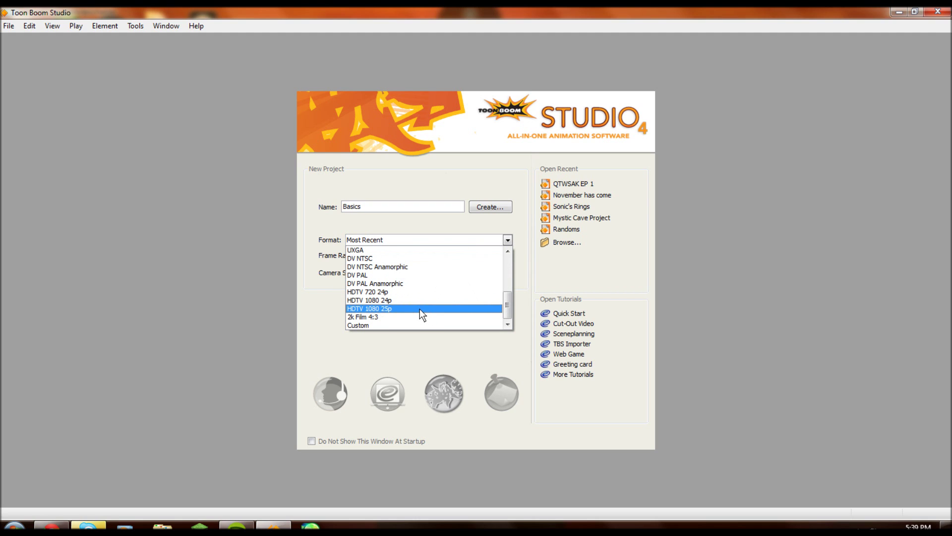
pyautogui.click(427, 325)
pyautogui.click(382, 255)
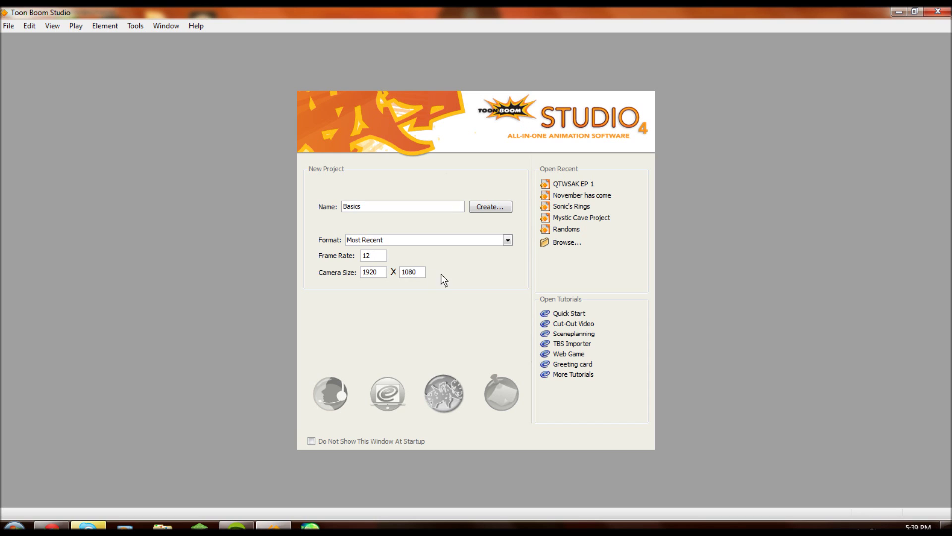
pyautogui.click(491, 207)
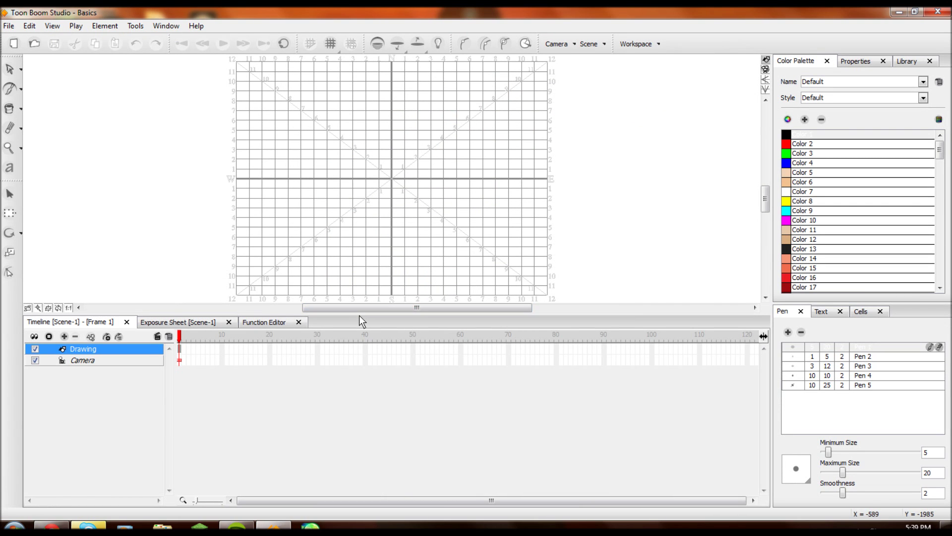
# Step: Enlarge the canvas above the timeline and redock the Color Palette panel
pyautogui.moveTo(353, 313); pyautogui.dragTo(362, 354)
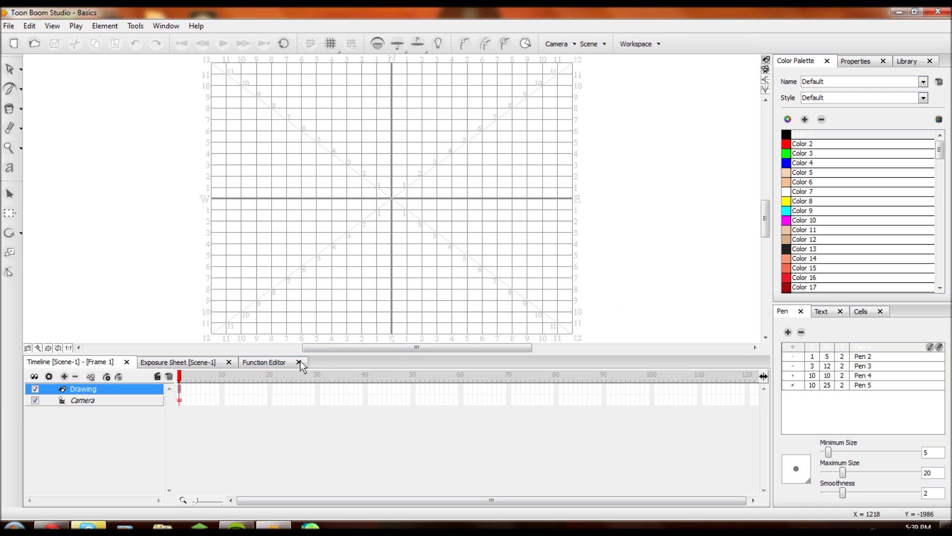
pyautogui.moveTo(349, 354); pyautogui.dragTo(419, 359)
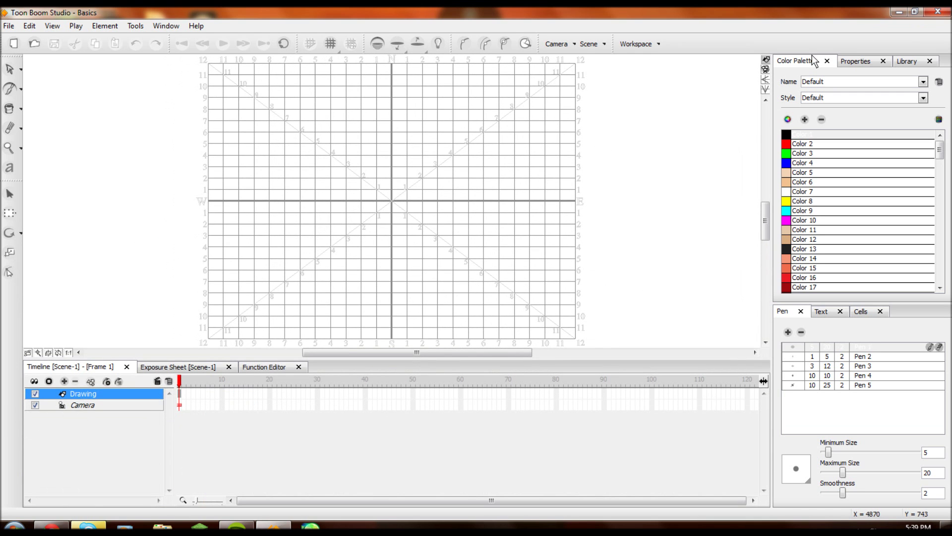
pyautogui.moveTo(814, 61); pyautogui.dragTo(832, 174)
# Step: Dock the Library beside the palette and properties, with the Color Palette first
pyautogui.moveTo(907, 60); pyautogui.dragTo(882, 64)
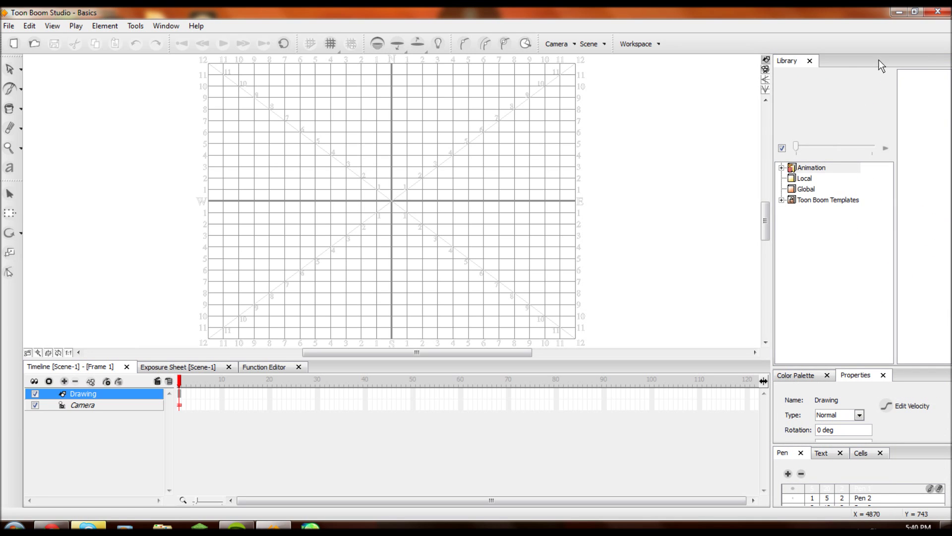
pyautogui.moveTo(798, 61); pyautogui.dragTo(899, 109)
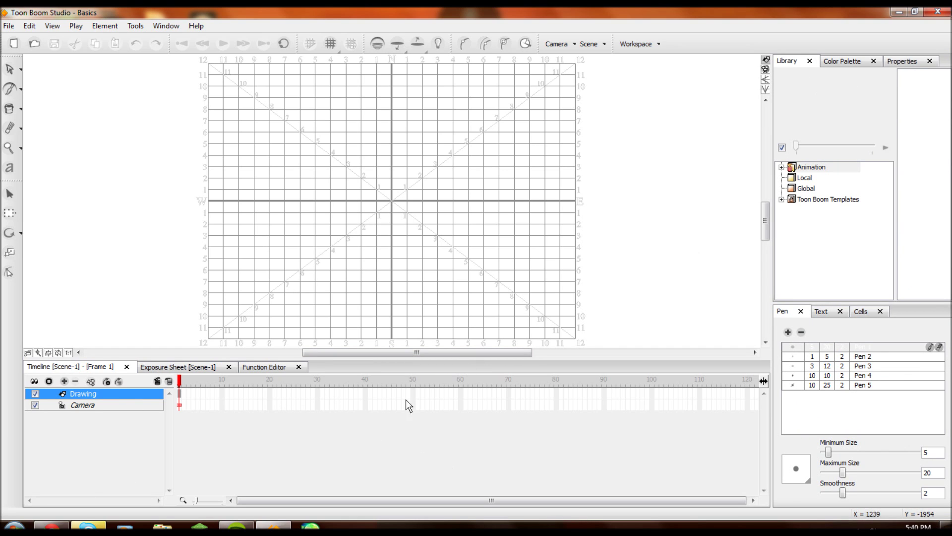
pyautogui.moveTo(843, 61); pyautogui.dragTo(841, 165)
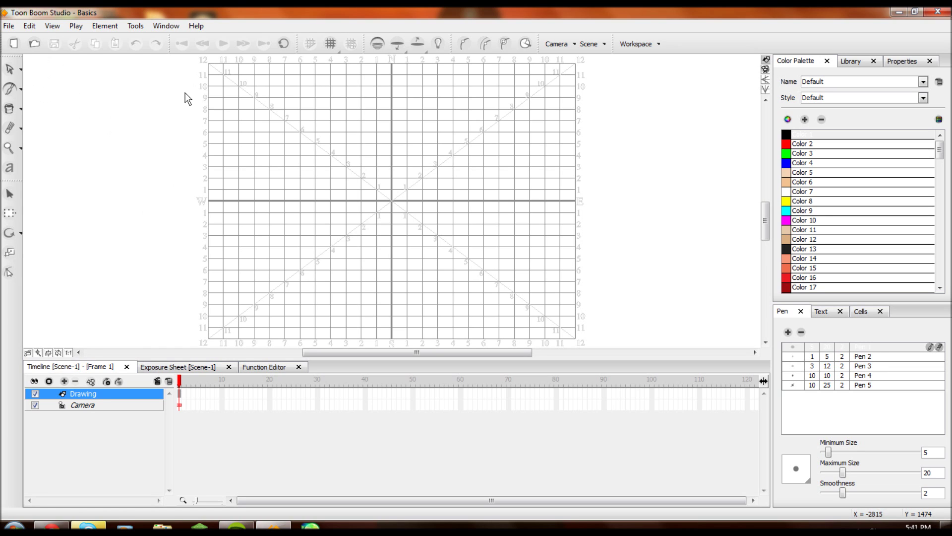
# Step: Switch to the Brush and draw one curved black stroke across the upper-left grid
pyautogui.click(21, 88)
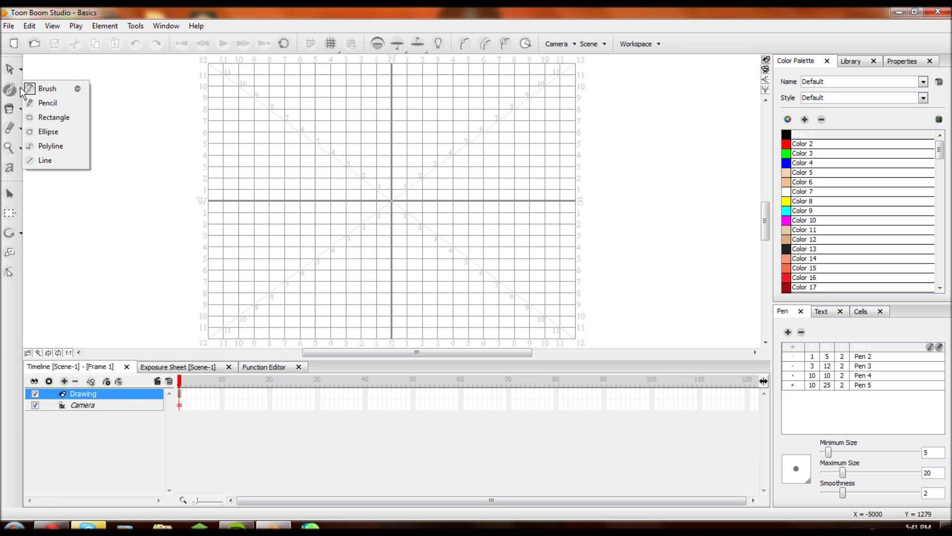
pyautogui.click(57, 91)
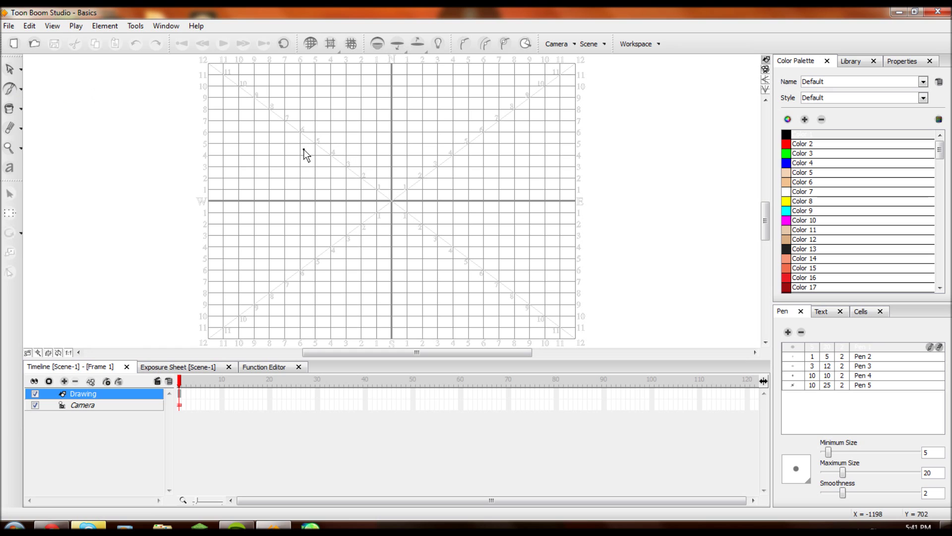
pyautogui.moveTo(304, 150)
pyautogui.mouseDown()
pyautogui.moveTo(336, 130)
pyautogui.moveTo(330, 239)
pyautogui.moveTo(351, 294)
pyautogui.moveTo(367, 171)
pyautogui.mouseUp()
pyautogui.hotkey('ctrl', 'z')
pyautogui.moveTo(286, 195); pyautogui.dragTo(410, 132)
# Step: Zoom the canvas in and out with the 1 and 2 keys to inspect the stroke
pyautogui.scroll(-1, 365, 161)
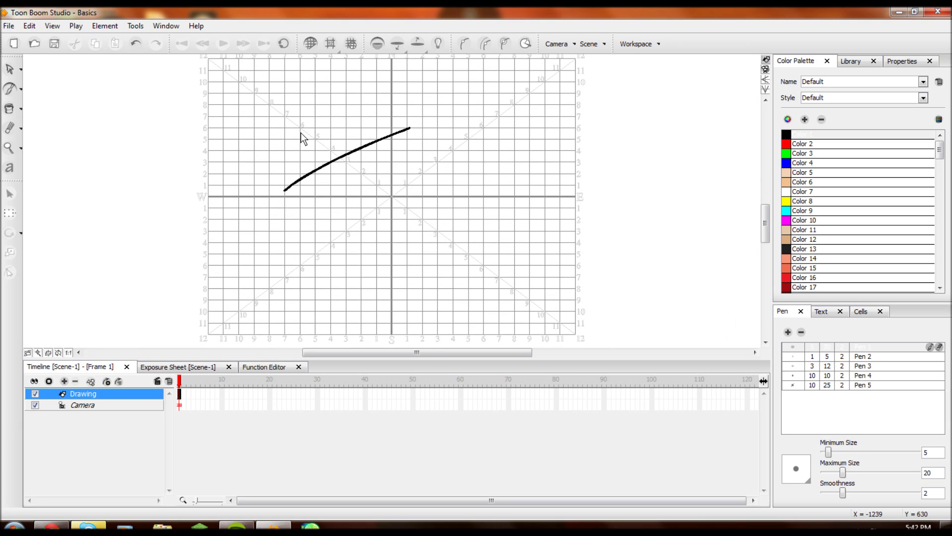
pyautogui.scroll(2, 300, 132)
pyautogui.press('2')
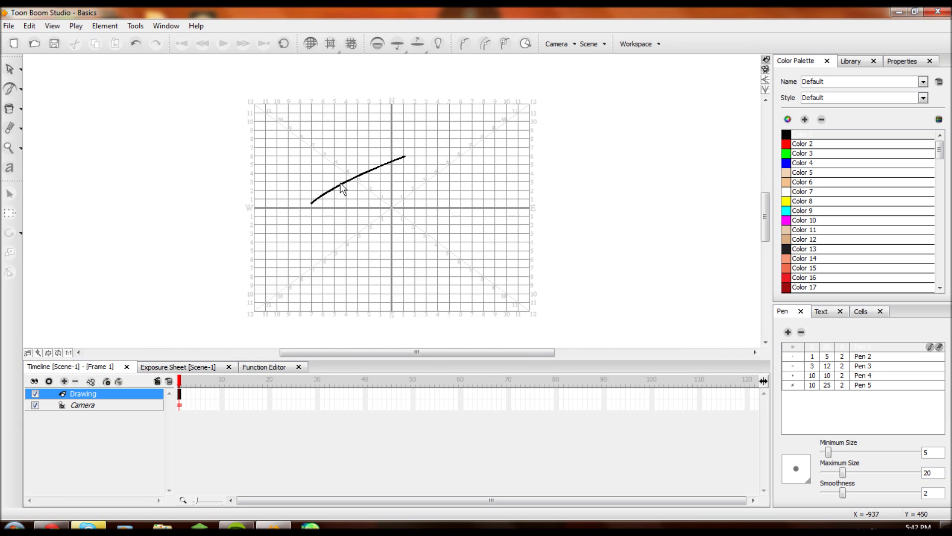
pyautogui.press('1')
pyautogui.press('2')
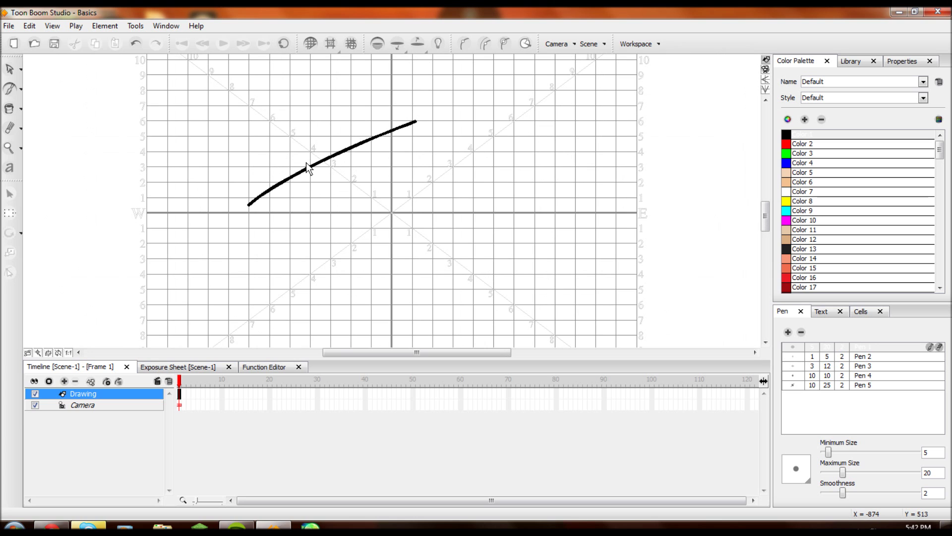
pyautogui.press('1')
pyautogui.press('2')
pyautogui.press('1')
pyautogui.scroll(2, 305, 162)
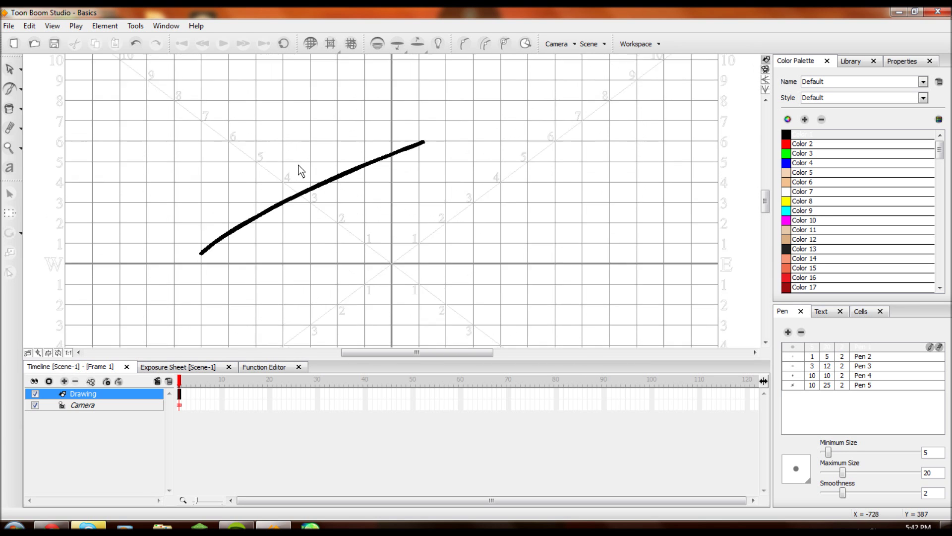
pyautogui.press('1')
pyautogui.press('2')
pyautogui.scroll(-3, 303, 174)
pyautogui.scroll(1, 301, 171)
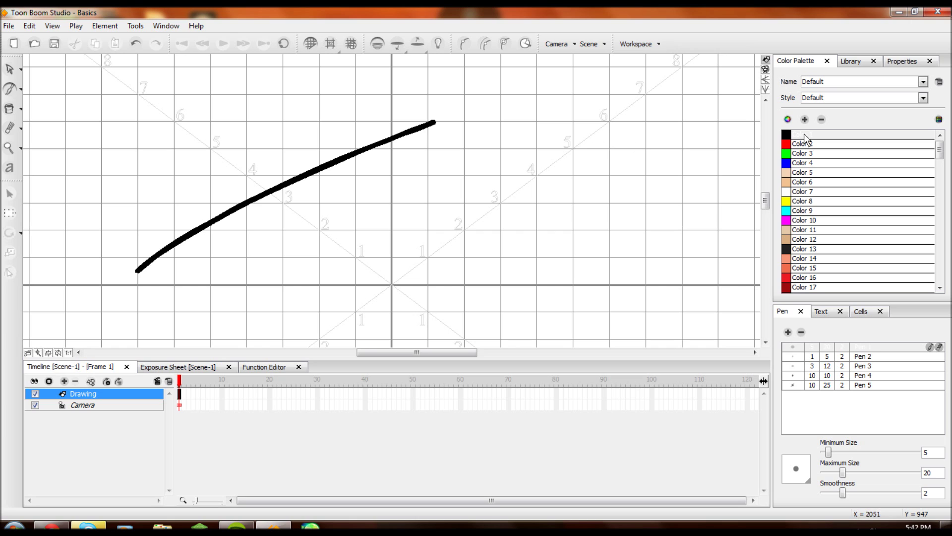
# Step: Set the brush minimum size to 0 and raise the maximum, testing with an undone stroke
pyautogui.moveTo(843, 472); pyautogui.dragTo(901, 473)
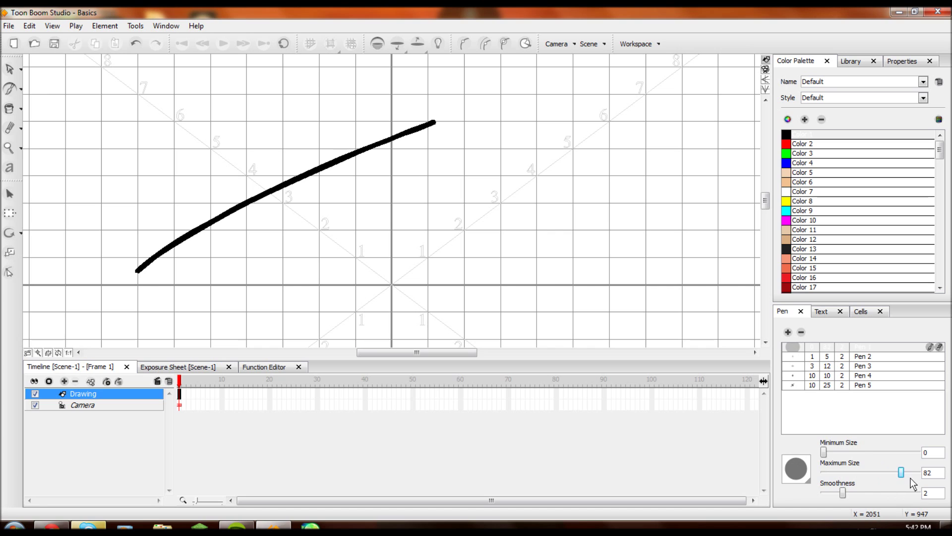
pyautogui.moveTo(824, 452)
pyautogui.mouseDown()
pyautogui.moveTo(850, 454)
pyautogui.moveTo(823, 454)
pyautogui.mouseUp()
pyautogui.moveTo(511, 164); pyautogui.dragTo(501, 237)
pyautogui.moveTo(444, 252)
pyautogui.mouseDown()
pyautogui.moveTo(360, 243)
pyautogui.moveTo(437, 131)
pyautogui.moveTo(453, 161)
pyautogui.moveTo(412, 211)
pyautogui.moveTo(349, 164)
pyautogui.moveTo(263, 128)
pyautogui.moveTo(245, 171)
pyautogui.moveTo(257, 234)
pyautogui.moveTo(267, 219)
pyautogui.moveTo(146, 147)
pyautogui.moveTo(235, 286)
pyautogui.moveTo(318, 268)
pyautogui.mouseUp()
pyautogui.hotkey('ctrl', 'z')
pyautogui.hotkey('ctrl', 'z')
pyautogui.hotkey('ctrl', 'z')
pyautogui.hotkey('ctrl', 'z')
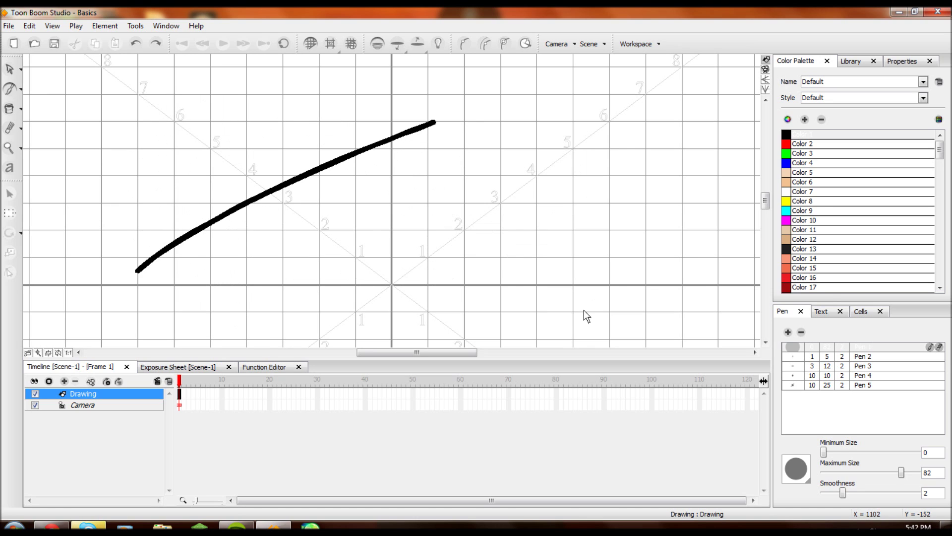
# Step: Lower the brush maximum size to 21, then draw and undo a long hooked stroke
pyautogui.moveTo(901, 473); pyautogui.dragTo(844, 471)
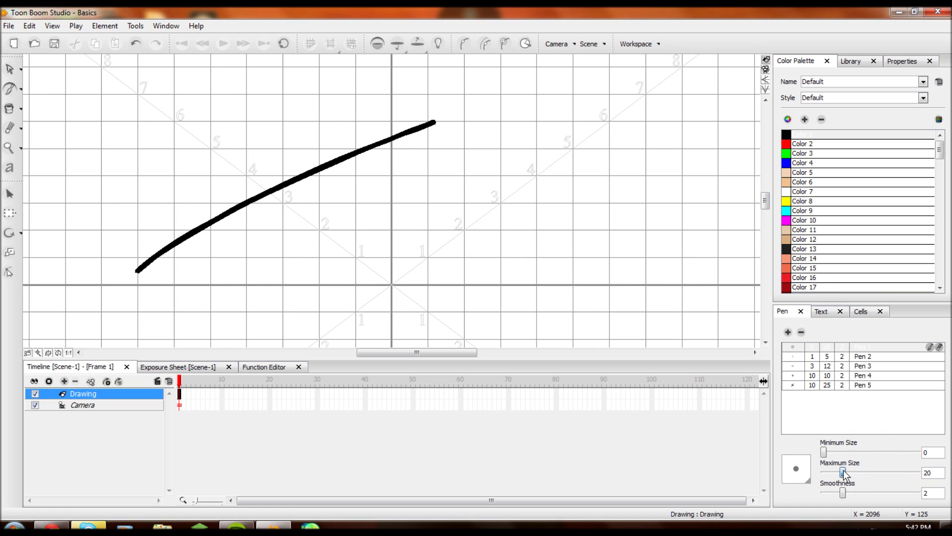
pyautogui.moveTo(501, 224)
pyautogui.mouseDown()
pyautogui.moveTo(549, 196)
pyautogui.moveTo(488, 138)
pyautogui.moveTo(575, 76)
pyautogui.moveTo(639, 165)
pyautogui.moveTo(642, 228)
pyautogui.moveTo(579, 288)
pyautogui.moveTo(437, 277)
pyautogui.moveTo(427, 139)
pyautogui.moveTo(355, 105)
pyautogui.moveTo(322, 108)
pyautogui.mouseUp()
pyautogui.hotkey('ctrl', 'z')
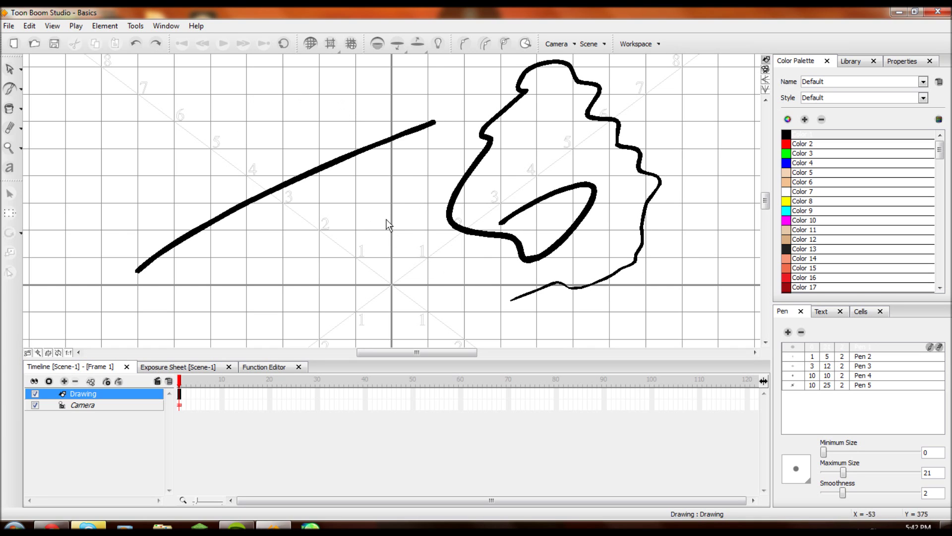
pyautogui.hotkey('ctrl', 'z')
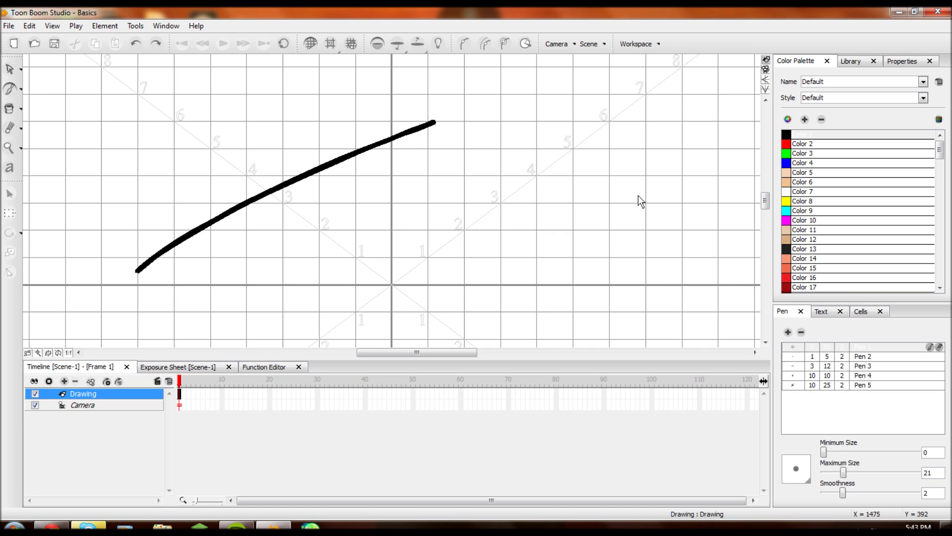
pyautogui.moveTo(576, 155)
pyautogui.mouseDown()
pyautogui.moveTo(499, 228)
pyautogui.moveTo(356, 186)
pyautogui.mouseUp()
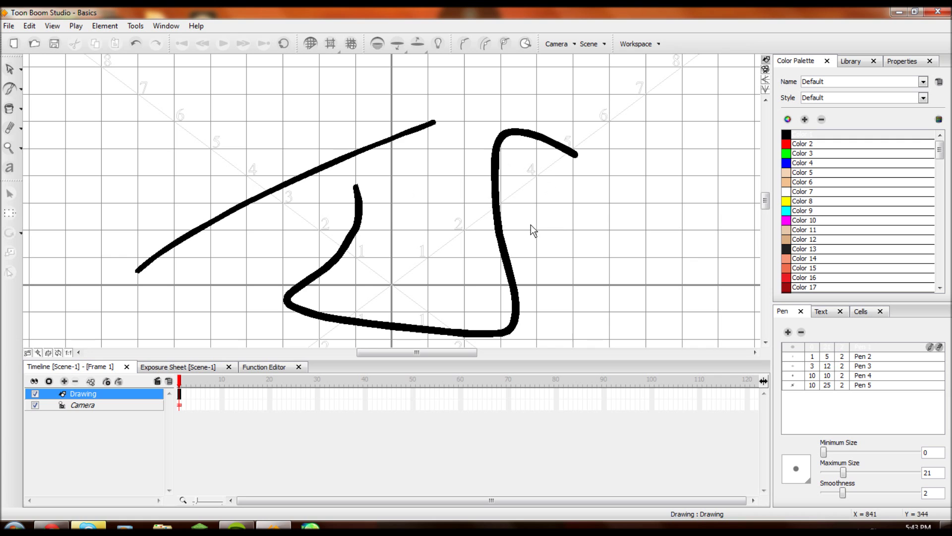
pyautogui.scroll(3, 355, 190)
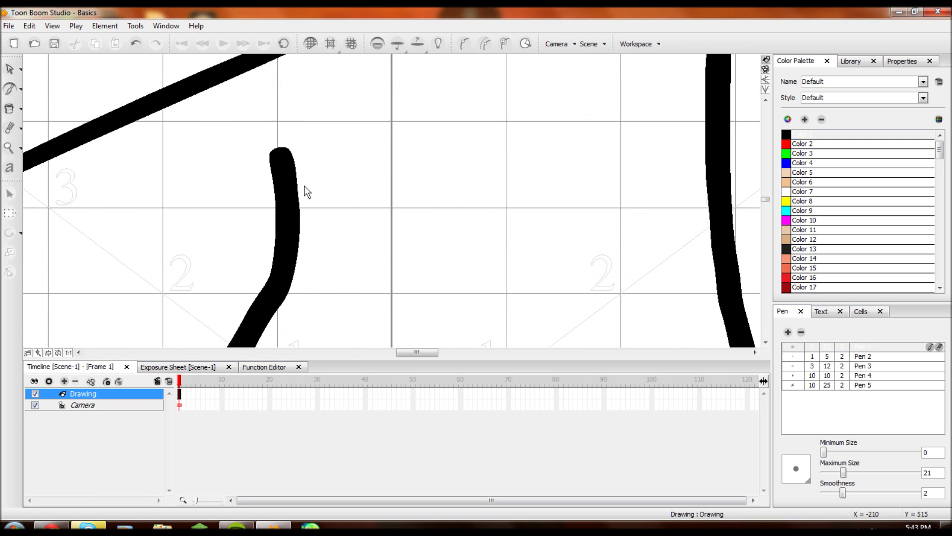
pyautogui.scroll(-3, 304, 190)
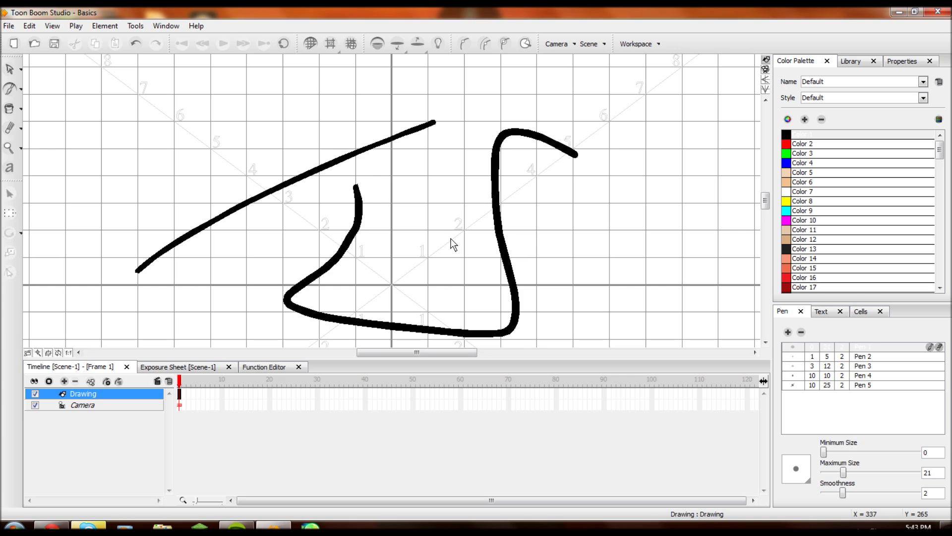
pyautogui.hotkey('ctrl', 'z')
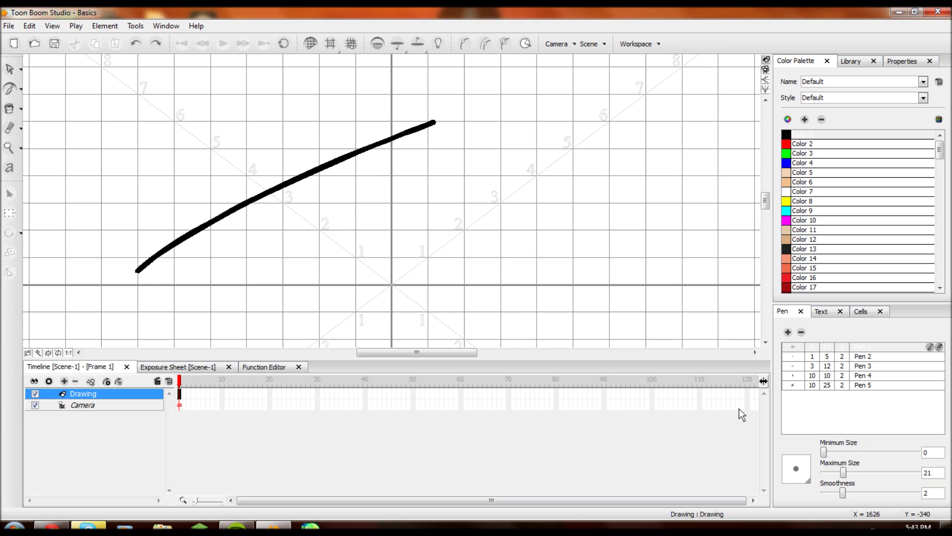
# Step: Set smoothness to 4 and maximum size to 20, testing with an undone S-shaped stroke
pyautogui.click(843, 490)
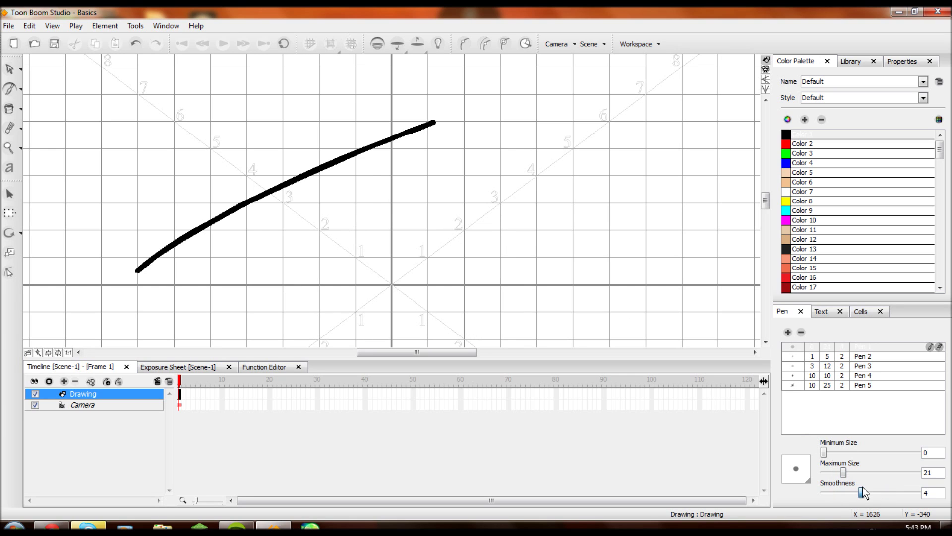
pyautogui.moveTo(870, 492); pyautogui.dragTo(861, 493)
pyautogui.moveTo(843, 472); pyautogui.dragTo(823, 493)
pyautogui.moveTo(600, 65)
pyautogui.mouseDown()
pyautogui.moveTo(504, 189)
pyautogui.moveTo(458, 98)
pyautogui.moveTo(435, 213)
pyautogui.moveTo(475, 286)
pyautogui.moveTo(657, 203)
pyautogui.moveTo(698, 103)
pyautogui.moveTo(596, 245)
pyautogui.moveTo(513, 84)
pyautogui.mouseUp()
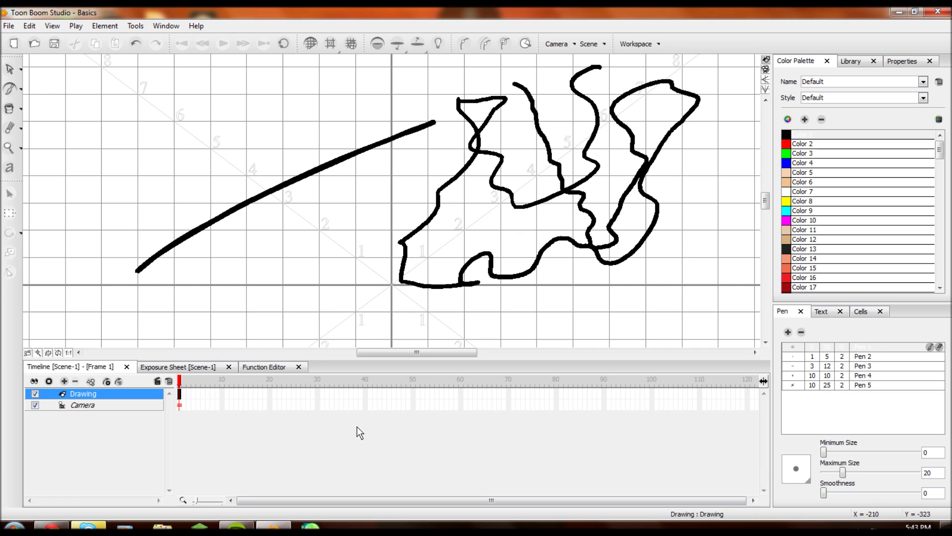
pyautogui.hotkey('ctrl', 'z')
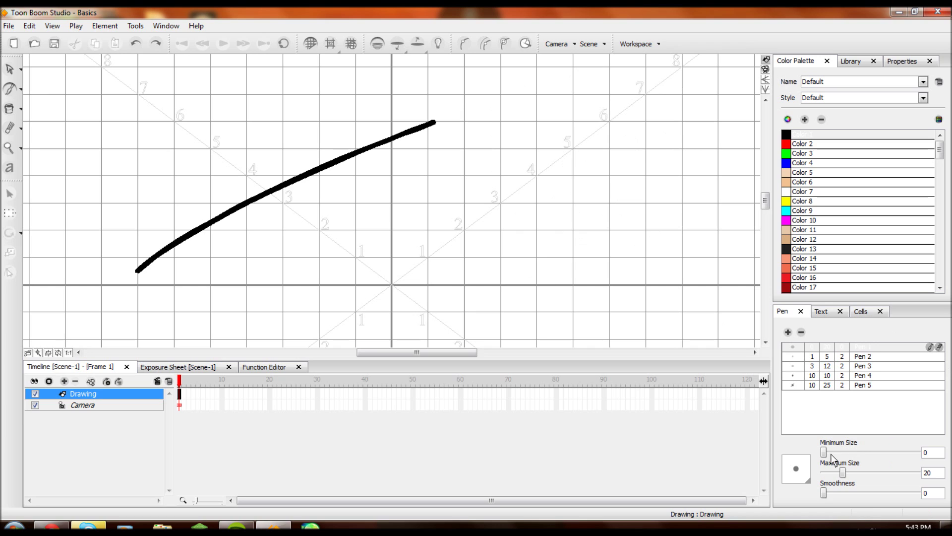
# Step: Raise smoothing to 7 and draw several test strokes, undoing them all
pyautogui.moveTo(824, 493); pyautogui.dragTo(890, 493)
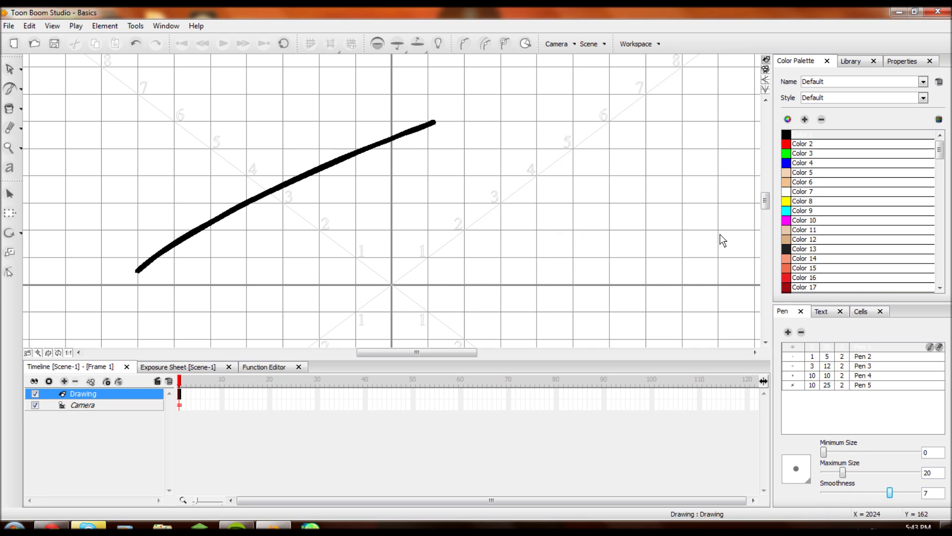
pyautogui.moveTo(549, 184)
pyautogui.mouseDown()
pyautogui.moveTo(590, 112)
pyautogui.moveTo(404, 238)
pyautogui.moveTo(334, 226)
pyautogui.moveTo(380, 300)
pyautogui.moveTo(491, 302)
pyautogui.moveTo(638, 225)
pyautogui.mouseUp()
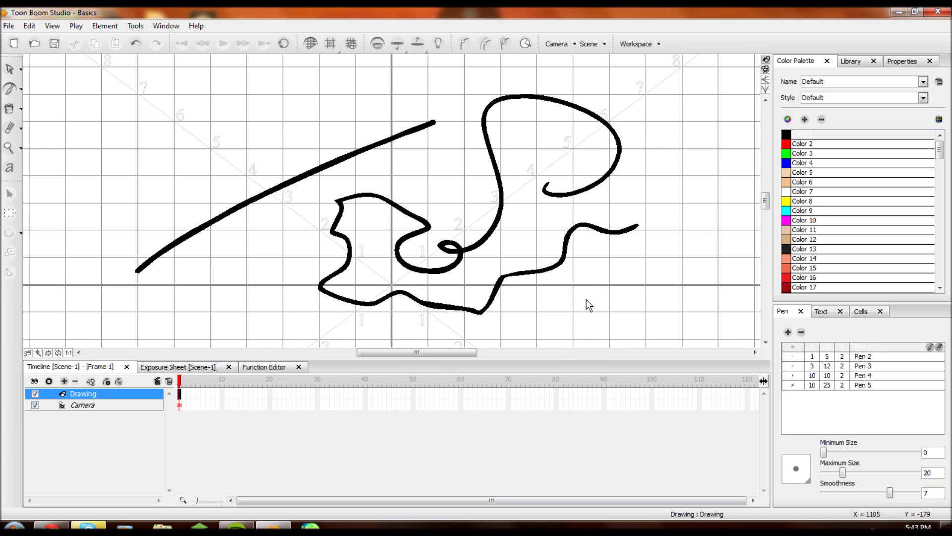
pyautogui.hotkey('ctrl', 'z')
pyautogui.click(598, 105)
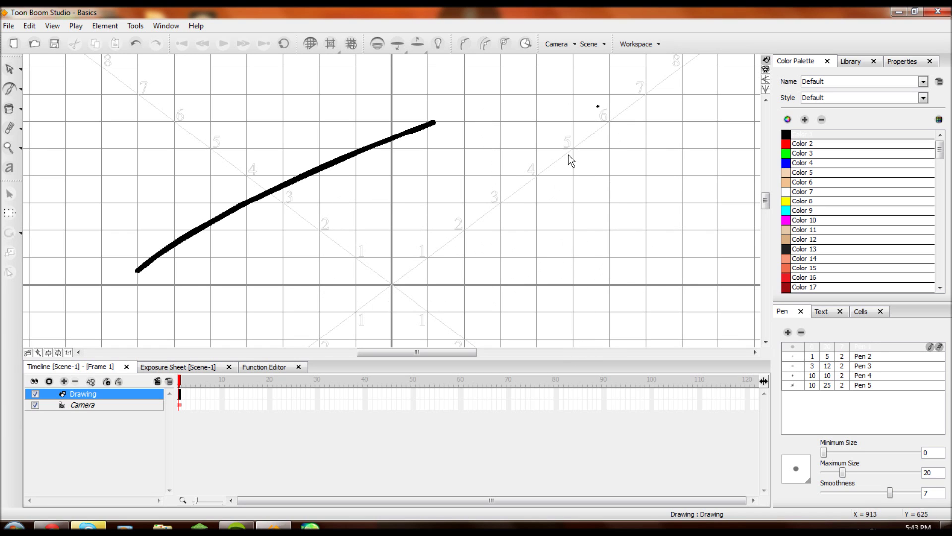
pyautogui.moveTo(611, 109)
pyautogui.mouseDown()
pyautogui.moveTo(584, 111)
pyautogui.moveTo(512, 276)
pyautogui.moveTo(464, 193)
pyautogui.mouseUp()
pyautogui.moveTo(526, 124)
pyautogui.mouseDown()
pyautogui.moveTo(444, 91)
pyautogui.moveTo(566, 271)
pyautogui.mouseUp()
pyautogui.hotkey('ctrl', 'z')
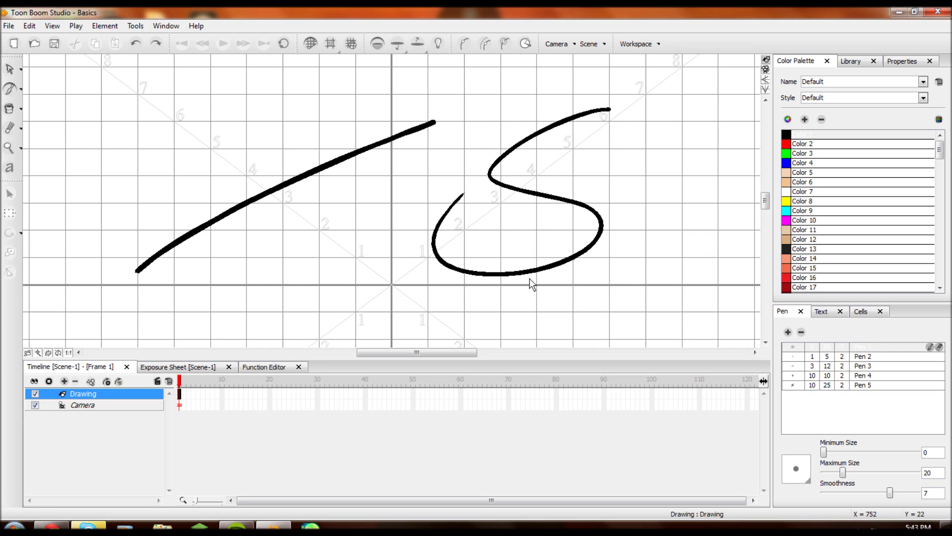
pyautogui.hotkey('ctrl', 'z')
pyautogui.moveTo(568, 96)
pyautogui.mouseDown()
pyautogui.moveTo(487, 121)
pyautogui.moveTo(601, 278)
pyautogui.moveTo(685, 154)
pyautogui.moveTo(638, 288)
pyautogui.mouseUp()
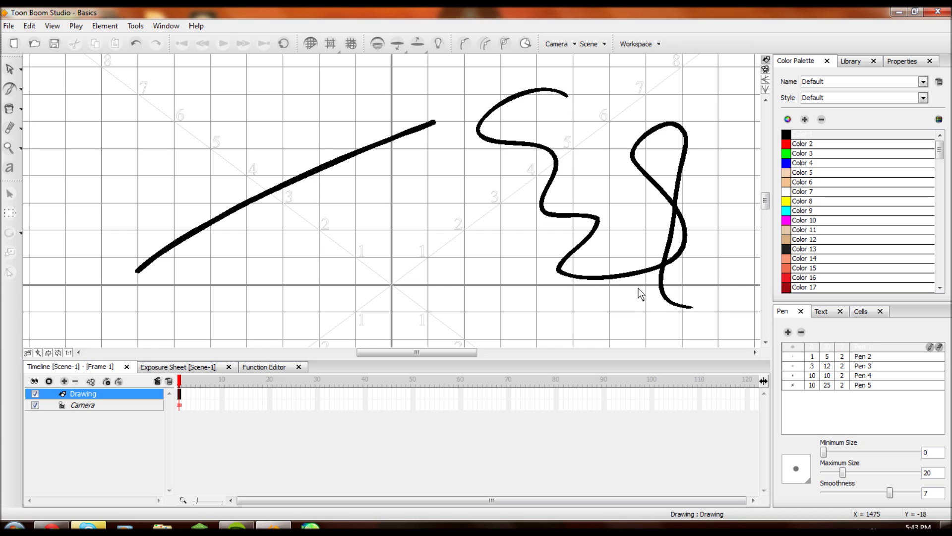
pyautogui.hotkey('ctrl', 'z')
pyautogui.hotkey('ctrl', 'z')
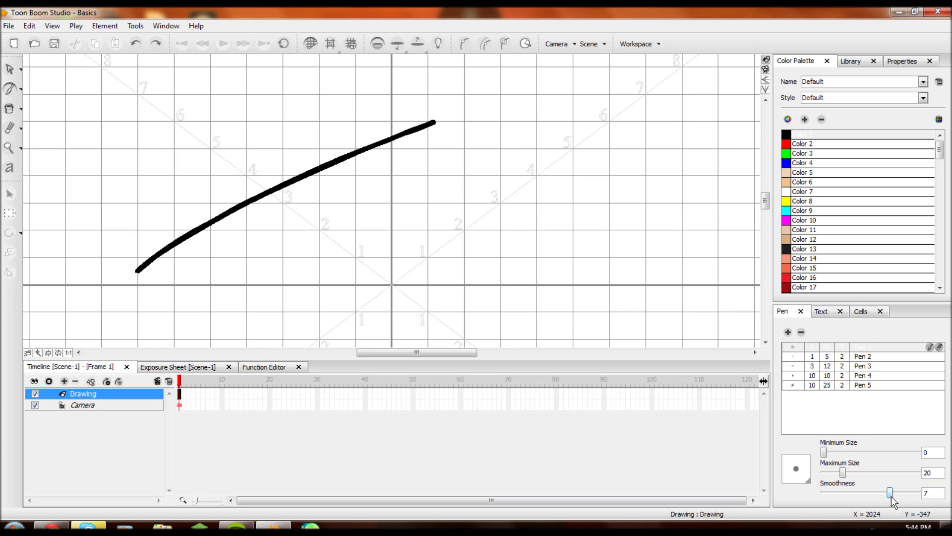
# Step: Set maximum size 12 and smoothness 0, then draw a small loop right of the curve
pyautogui.moveTo(888, 492); pyautogui.dragTo(918, 492)
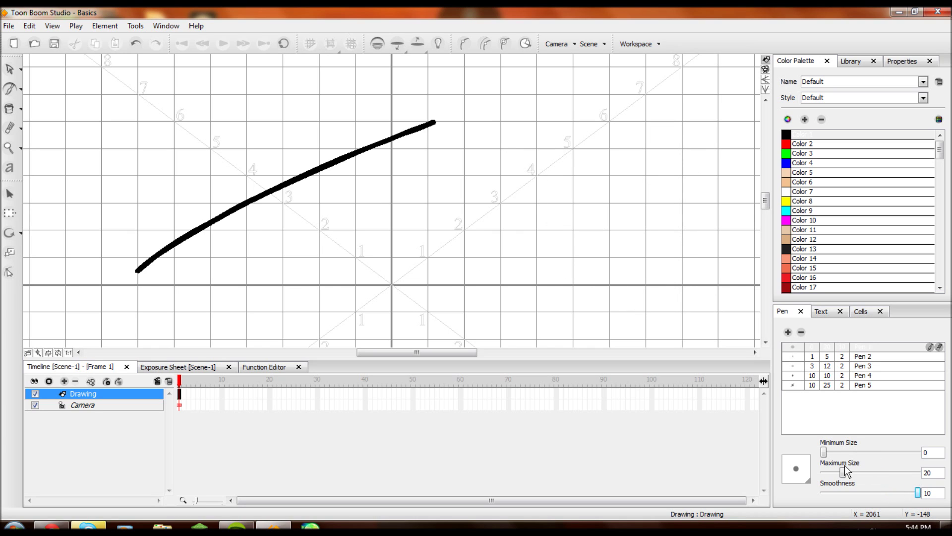
pyautogui.moveTo(839, 471); pyautogui.dragTo(833, 472)
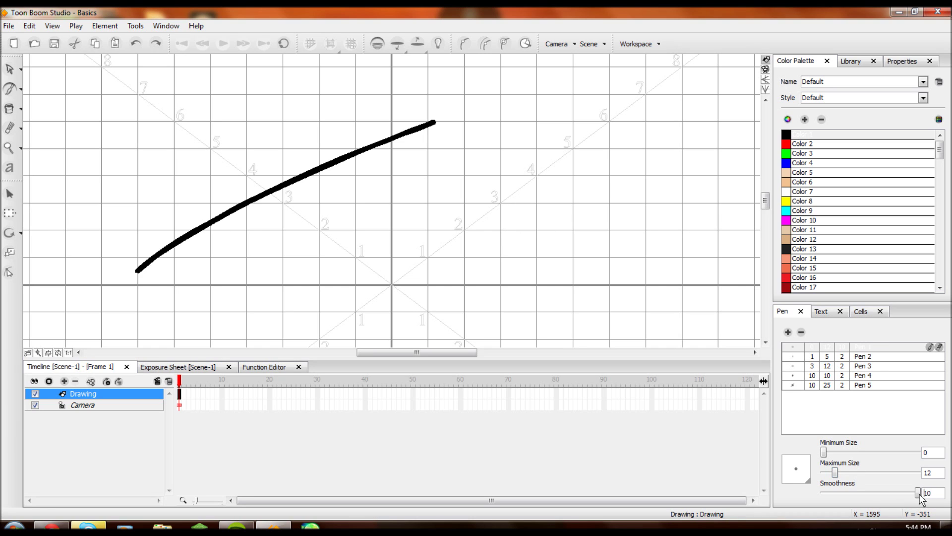
pyautogui.moveTo(918, 492); pyautogui.dragTo(822, 492)
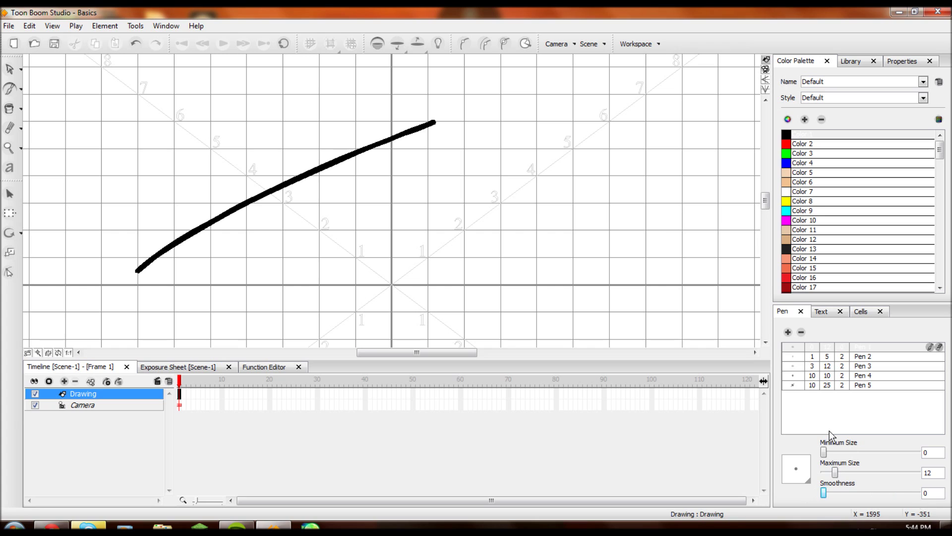
pyautogui.moveTo(492, 183); pyautogui.dragTo(506, 199)
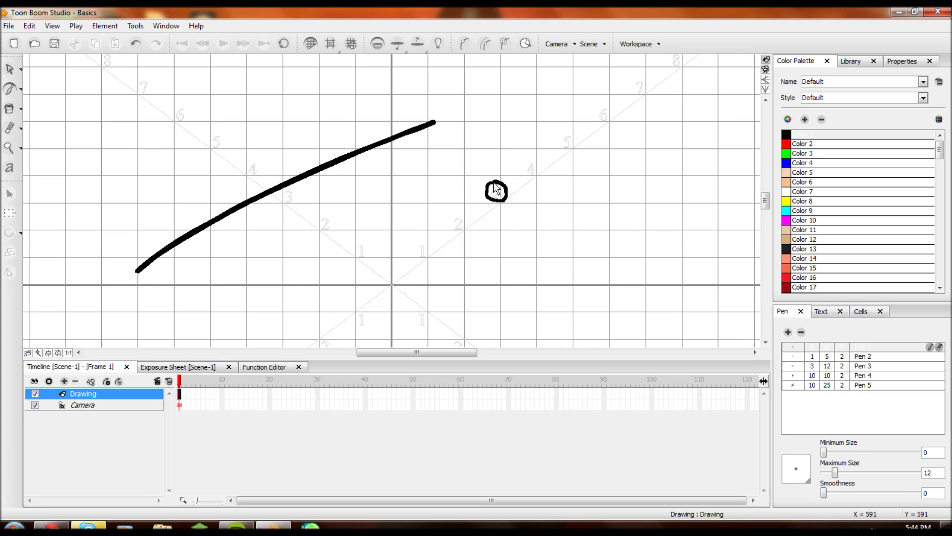
pyautogui.moveTo(506, 190)
pyautogui.mouseDown()
pyautogui.moveTo(571, 189)
pyautogui.moveTo(576, 161)
pyautogui.moveTo(540, 164)
pyautogui.moveTo(520, 146)
pyautogui.moveTo(492, 149)
pyautogui.moveTo(466, 174)
pyautogui.moveTo(468, 190)
pyautogui.moveTo(487, 188)
pyautogui.mouseUp()
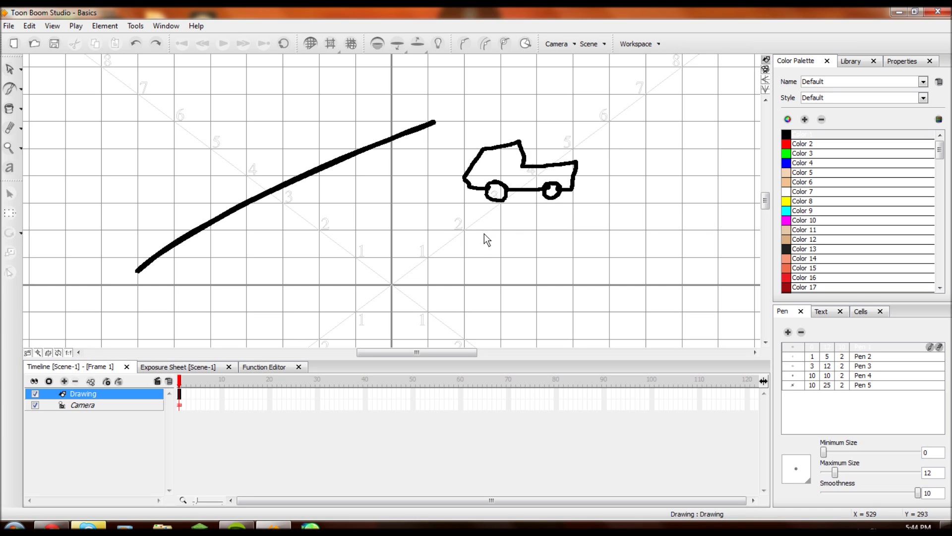
pyautogui.moveTo(493, 247)
pyautogui.mouseDown()
pyautogui.moveTo(549, 260)
pyautogui.moveTo(549, 246)
pyautogui.moveTo(535, 255)
pyautogui.moveTo(558, 253)
pyautogui.mouseUp()
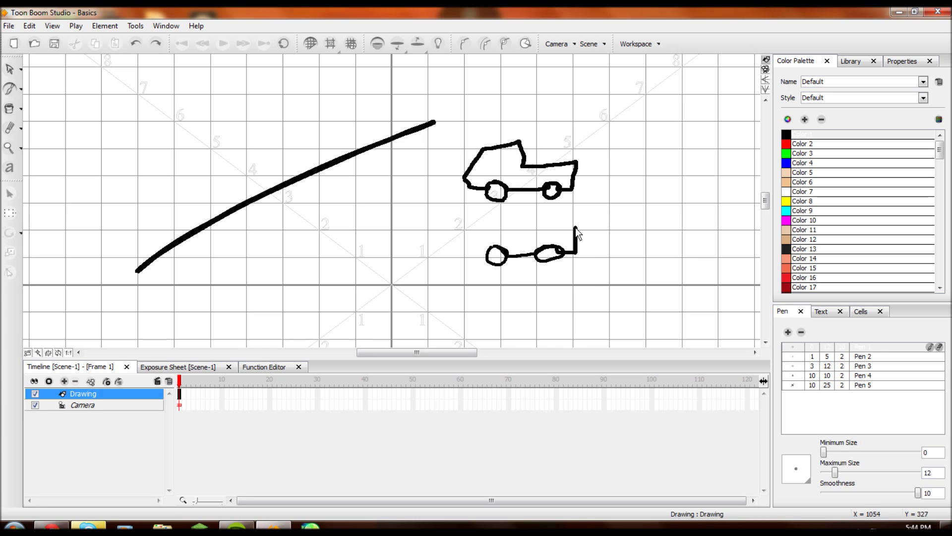
pyautogui.moveTo(514, 214)
pyautogui.mouseDown()
pyautogui.moveTo(491, 215)
pyautogui.moveTo(460, 249)
pyautogui.moveTo(488, 255)
pyautogui.mouseUp()
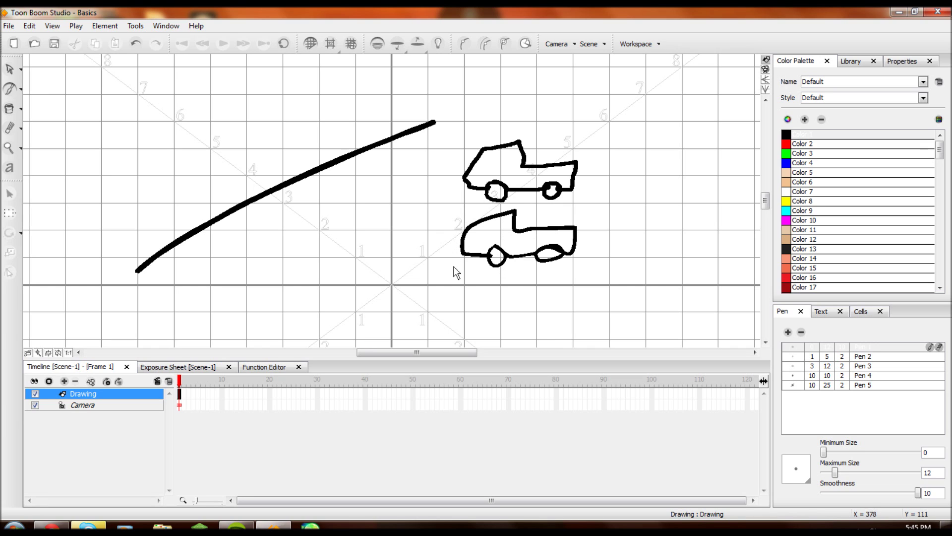
pyautogui.moveTo(442, 238); pyautogui.dragTo(435, 249)
pyautogui.hotkey('ctrl', 'z')
pyautogui.moveTo(235, 318)
pyautogui.mouseDown()
pyautogui.moveTo(225, 121)
pyautogui.moveTo(491, 179)
pyautogui.moveTo(323, 197)
pyautogui.moveTo(355, 227)
pyautogui.mouseUp()
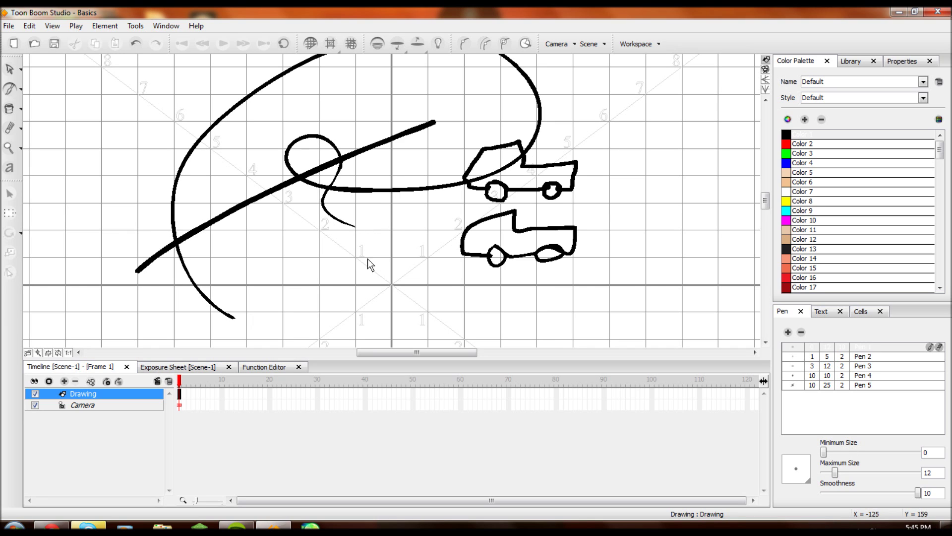
pyautogui.hotkey('ctrl', 'z')
pyautogui.moveTo(283, 287)
pyautogui.mouseDown()
pyautogui.moveTo(403, 235)
pyautogui.moveTo(532, 258)
pyautogui.mouseUp()
pyautogui.hotkey('ctrl', 'z')
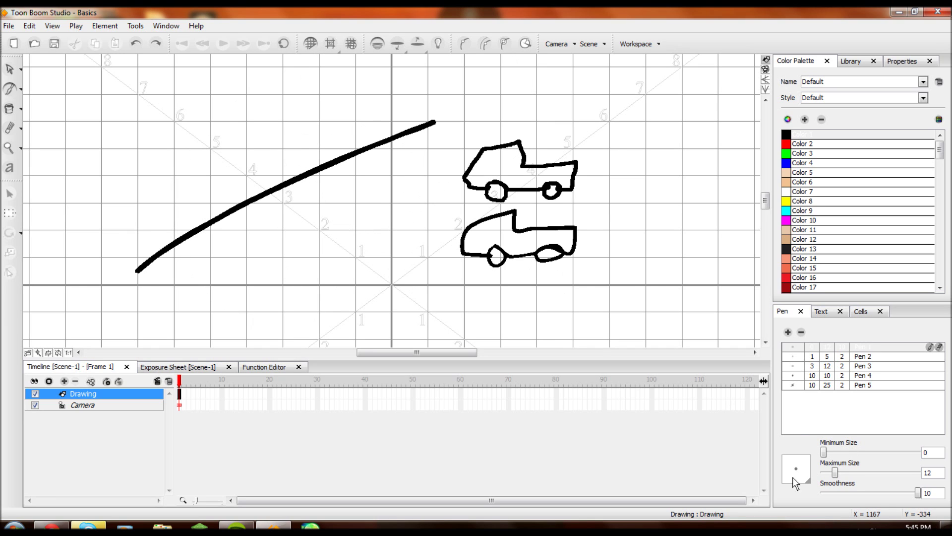
pyautogui.moveTo(918, 492); pyautogui.dragTo(874, 492)
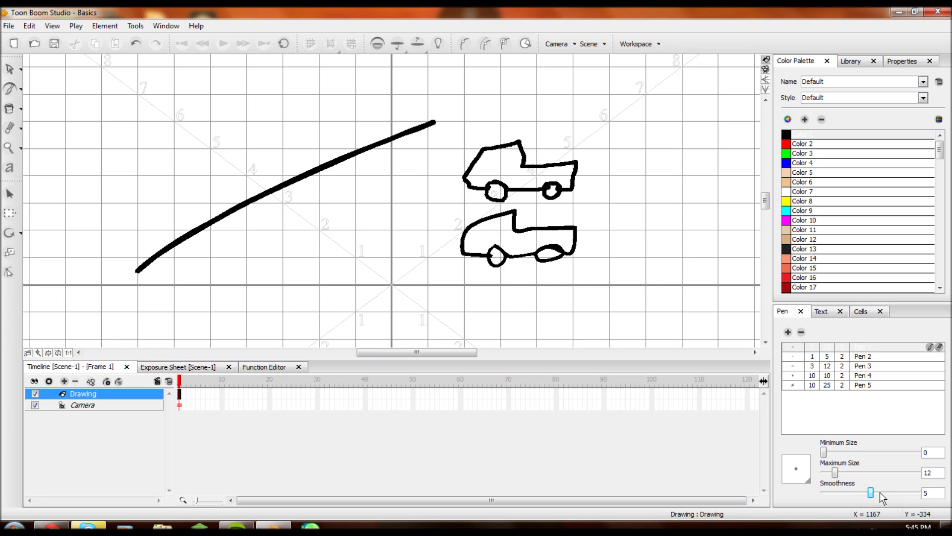
pyautogui.hotkey('ctrl', 'z')
pyautogui.hotkey('ctrl', 'z')
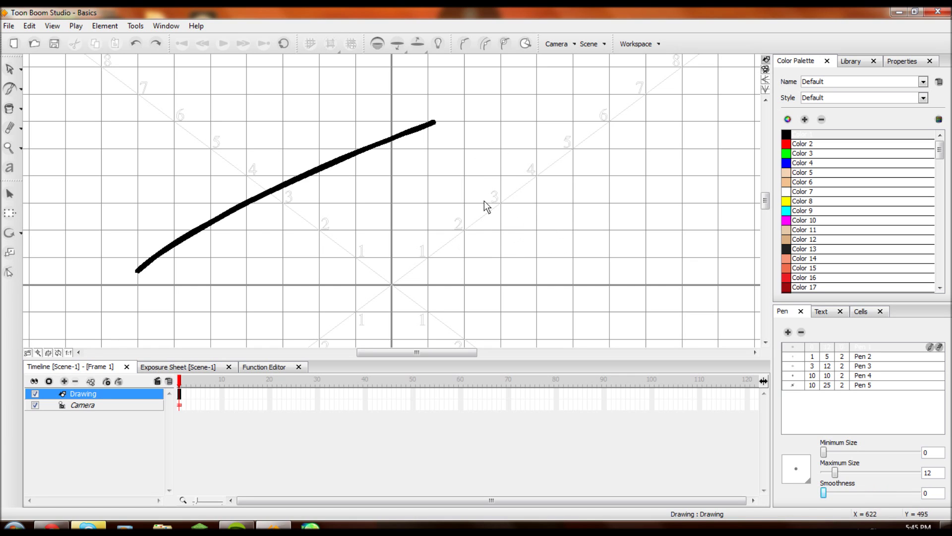
# Step: Switch to the Pencil and draw a line parallel beneath the brush stroke
pyautogui.click(22, 90)
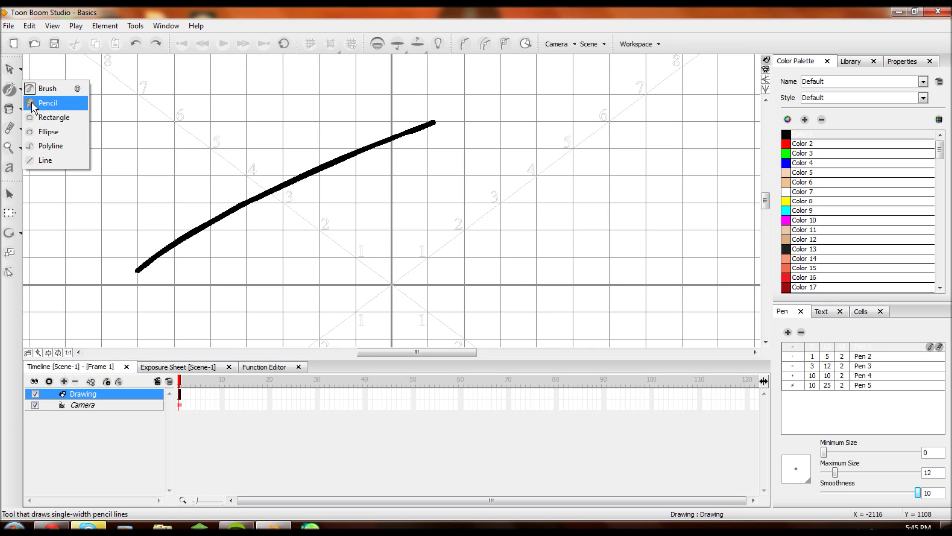
pyautogui.click(39, 102)
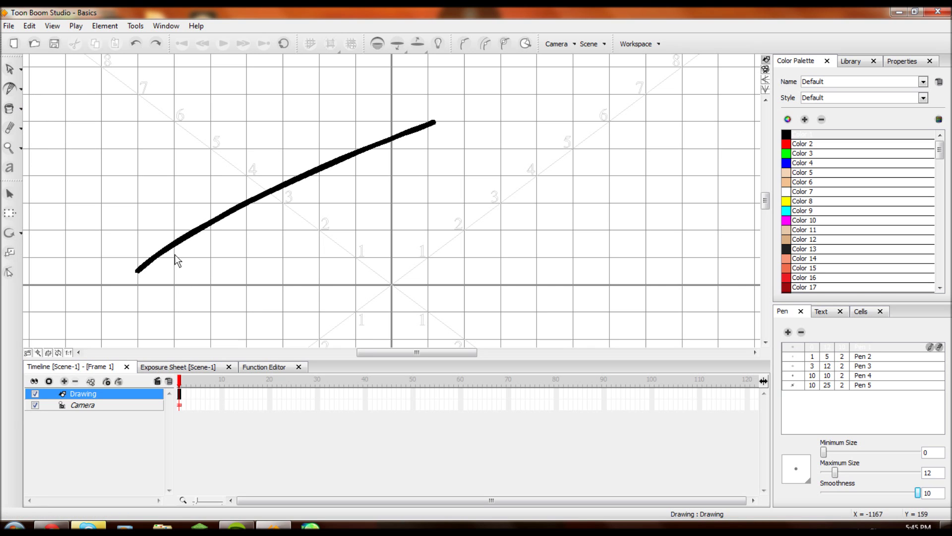
pyautogui.moveTo(167, 303); pyautogui.dragTo(442, 166)
pyautogui.hotkey('ctrl', 'z')
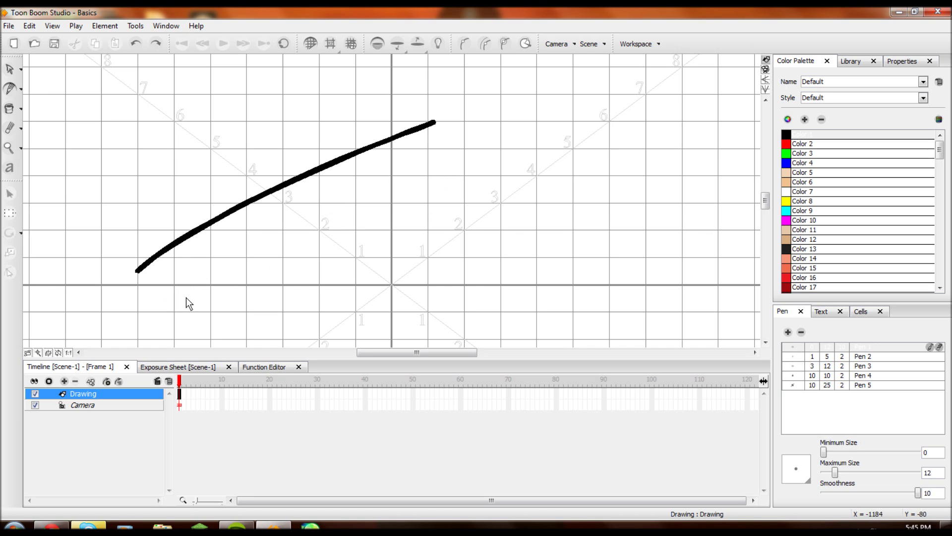
pyautogui.moveTo(168, 304); pyautogui.dragTo(432, 157)
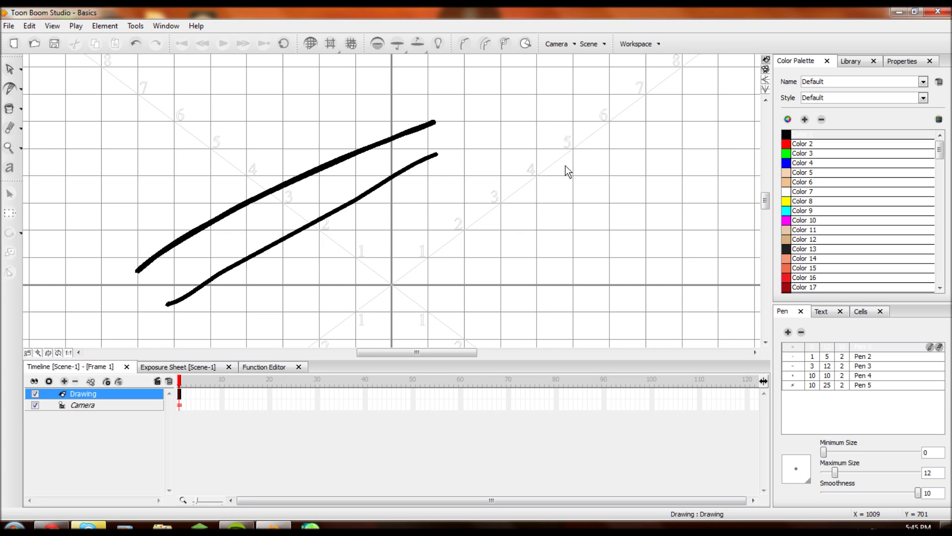
# Step: Draw freehand test strokes on the right, undoing them, then an S-shaped stroke
pyautogui.moveTo(555, 128)
pyautogui.mouseDown()
pyautogui.moveTo(550, 164)
pyautogui.moveTo(627, 253)
pyautogui.moveTo(490, 221)
pyautogui.moveTo(504, 91)
pyautogui.moveTo(575, 118)
pyautogui.mouseUp()
pyautogui.moveTo(653, 126); pyautogui.dragTo(693, 116)
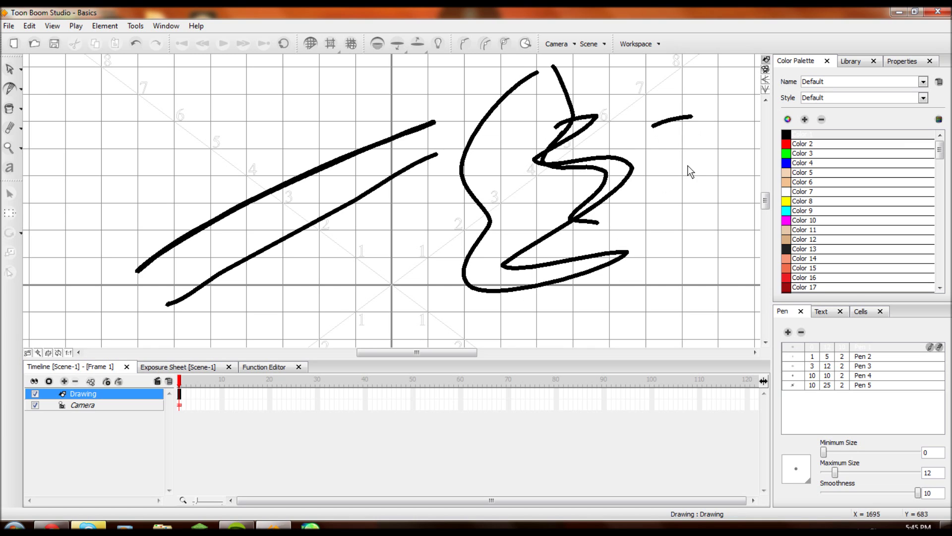
pyautogui.moveTo(680, 191)
pyautogui.mouseDown()
pyautogui.moveTo(681, 212)
pyautogui.moveTo(689, 208)
pyautogui.mouseUp()
pyautogui.hotkey('ctrl', 'z')
pyautogui.hotkey('ctrl', 'z')
pyautogui.hotkey('ctrl', 'z')
pyautogui.hotkey('ctrl', 'z')
pyautogui.hotkey('ctrl', 'z')
pyautogui.hotkey('ctrl', 'z')
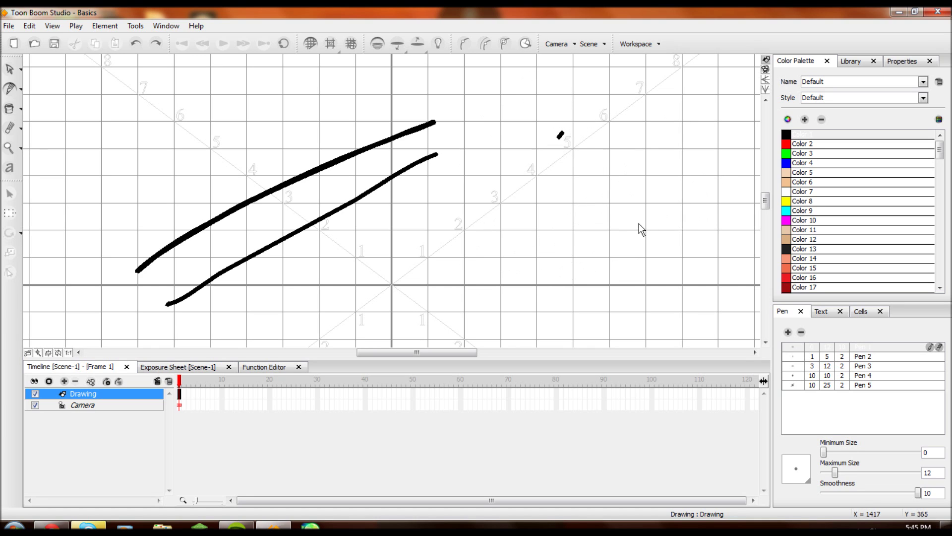
pyautogui.hotkey('ctrl', 'z')
pyautogui.moveTo(567, 127)
pyautogui.mouseDown()
pyautogui.moveTo(531, 190)
pyautogui.moveTo(544, 322)
pyautogui.moveTo(621, 144)
pyautogui.mouseUp()
pyautogui.hotkey('ctrl', 'z')
pyautogui.hotkey('ctrl', 'z')
pyautogui.moveTo(593, 119)
pyautogui.mouseDown()
pyautogui.moveTo(542, 160)
pyautogui.moveTo(602, 275)
pyautogui.moveTo(623, 292)
pyautogui.mouseUp()
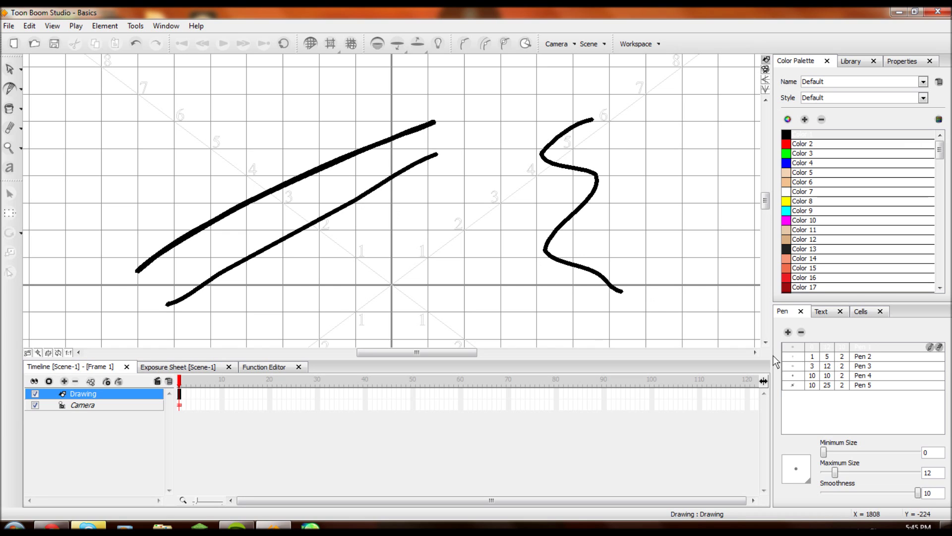
# Step: Set maximum size to 2, test thin looping strokes, and undo them
pyautogui.moveTo(835, 472); pyautogui.dragTo(823, 472)
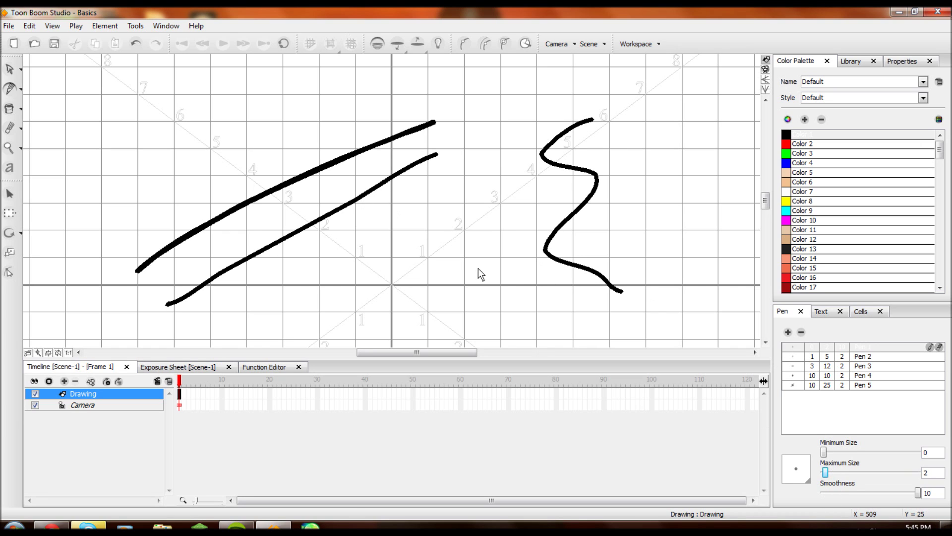
pyautogui.moveTo(485, 226); pyautogui.dragTo(539, 325)
pyautogui.moveTo(510, 281)
pyautogui.mouseDown()
pyautogui.moveTo(514, 122)
pyautogui.moveTo(581, 91)
pyautogui.moveTo(658, 203)
pyautogui.mouseUp()
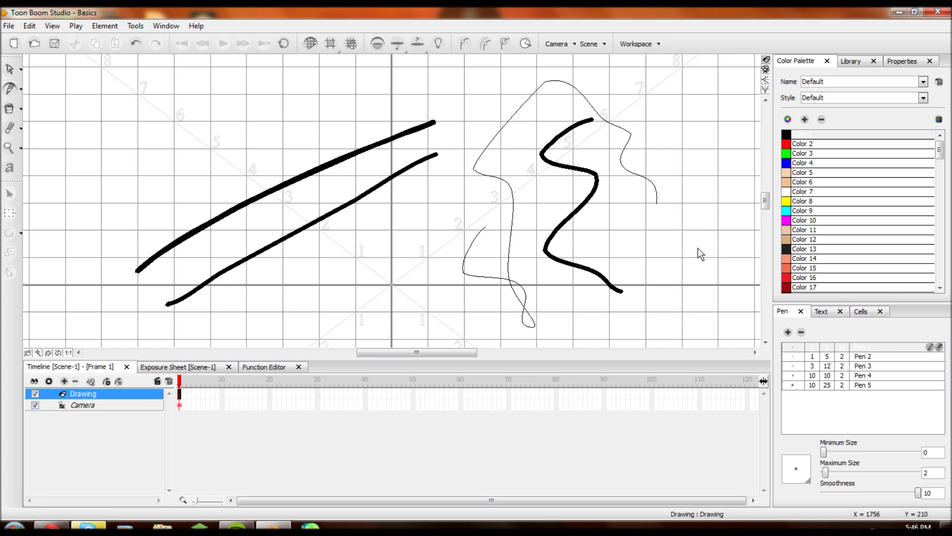
pyautogui.hotkey('ctrl', 'z')
pyautogui.hotkey('ctrl', 'z')
pyautogui.hotkey('ctrl', 'z')
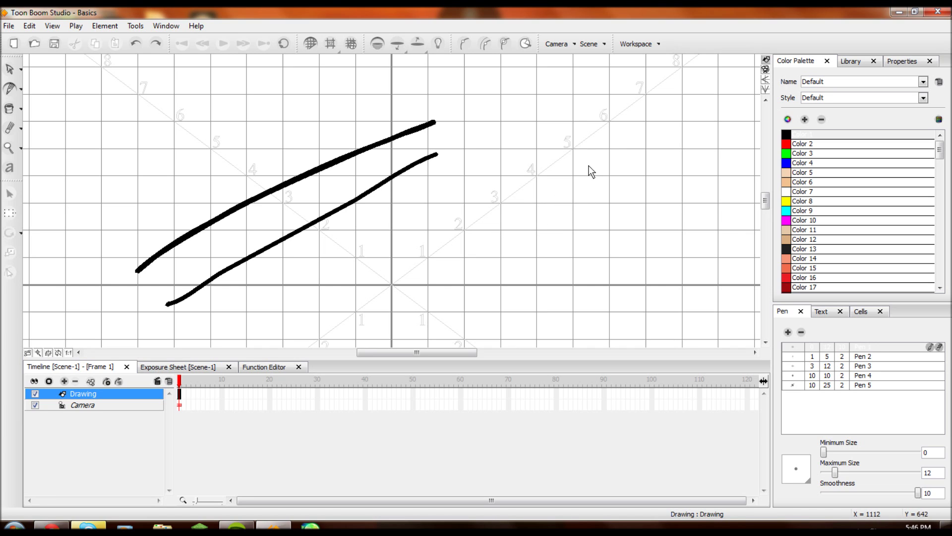
pyautogui.moveTo(578, 104)
pyautogui.mouseDown()
pyautogui.moveTo(508, 257)
pyautogui.moveTo(517, 182)
pyautogui.moveTo(630, 177)
pyautogui.moveTo(678, 234)
pyautogui.mouseUp()
pyautogui.hotkey('ctrl', 'z')
# Step: Draw a circle below the two lines and a rectangle to its upper right
pyautogui.moveTo(18, 90)
pyautogui.mouseDown()
pyautogui.moveTo(43, 120)
pyautogui.moveTo(37, 130)
pyautogui.mouseUp()
pyautogui.moveTo(269, 270)
pyautogui.mouseDown()
pyautogui.moveTo(349, 326)
pyautogui.moveTo(344, 353)
pyautogui.moveTo(355, 348)
pyautogui.mouseUp()
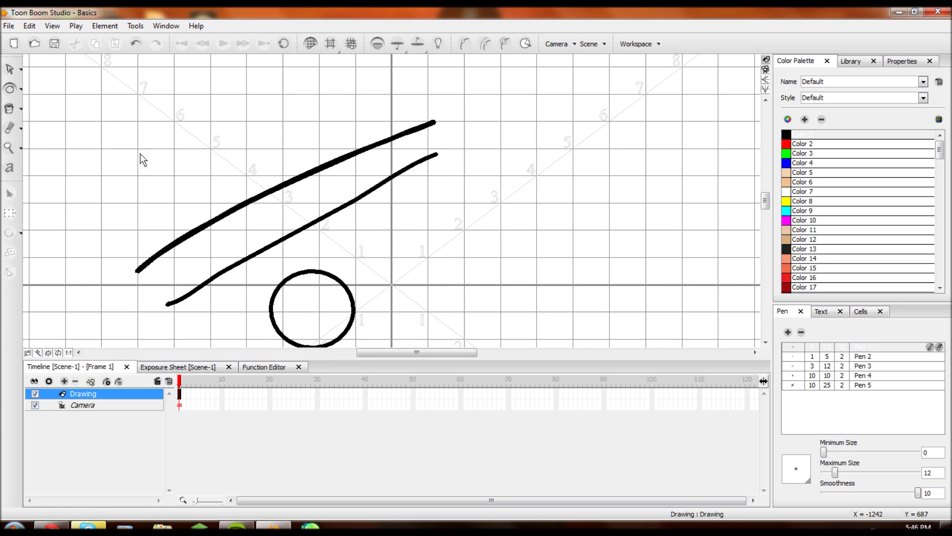
pyautogui.click(21, 90)
pyautogui.click(43, 120)
pyautogui.moveTo(374, 202)
pyautogui.mouseDown()
pyautogui.moveTo(399, 250)
pyautogui.moveTo(465, 278)
pyautogui.mouseUp()
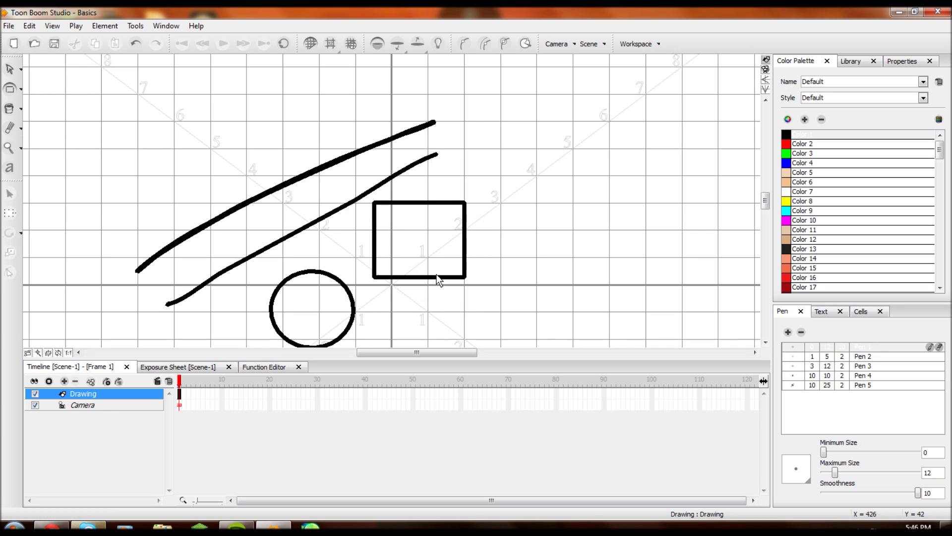
pyautogui.click(20, 88)
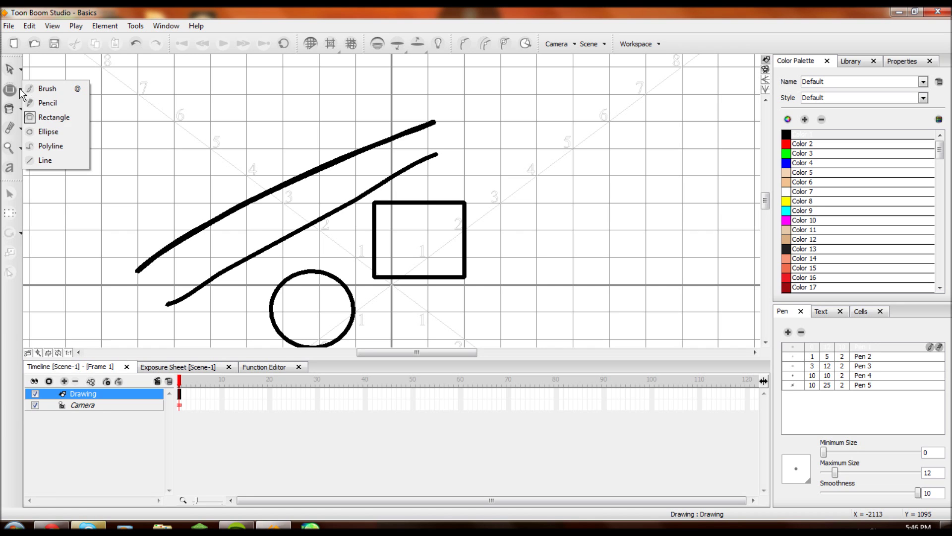
pyautogui.click(52, 145)
pyautogui.moveTo(533, 169); pyautogui.dragTo(536, 170)
pyautogui.moveTo(627, 188); pyautogui.dragTo(677, 189)
pyautogui.moveTo(699, 242); pyautogui.dragTo(694, 295)
pyautogui.moveTo(646, 308)
pyautogui.mouseDown()
pyautogui.moveTo(552, 281)
pyautogui.moveTo(573, 326)
pyautogui.moveTo(615, 300)
pyautogui.moveTo(611, 287)
pyautogui.moveTo(611, 305)
pyautogui.mouseUp()
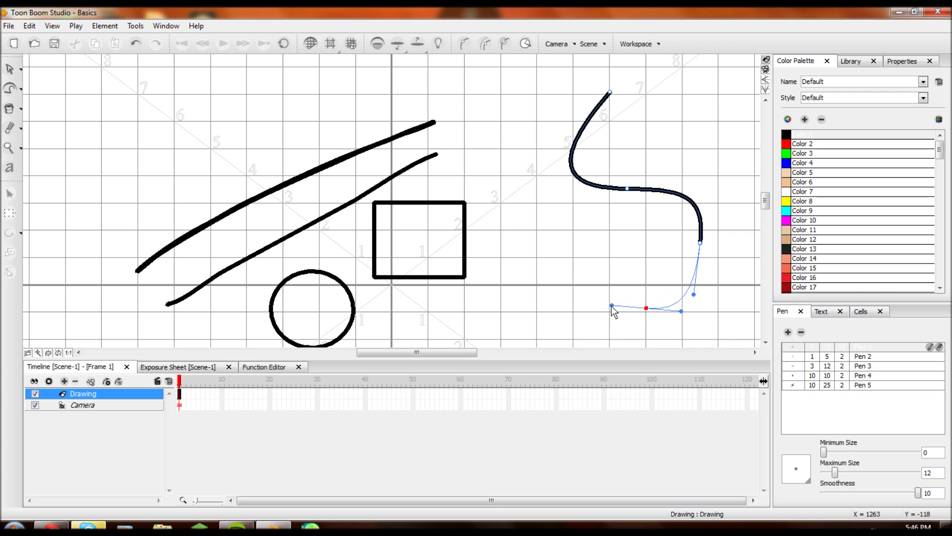
pyautogui.moveTo(573, 225)
pyautogui.mouseDown()
pyautogui.moveTo(579, 207)
pyautogui.moveTo(570, 172)
pyautogui.mouseUp()
pyautogui.moveTo(511, 143); pyautogui.dragTo(473, 136)
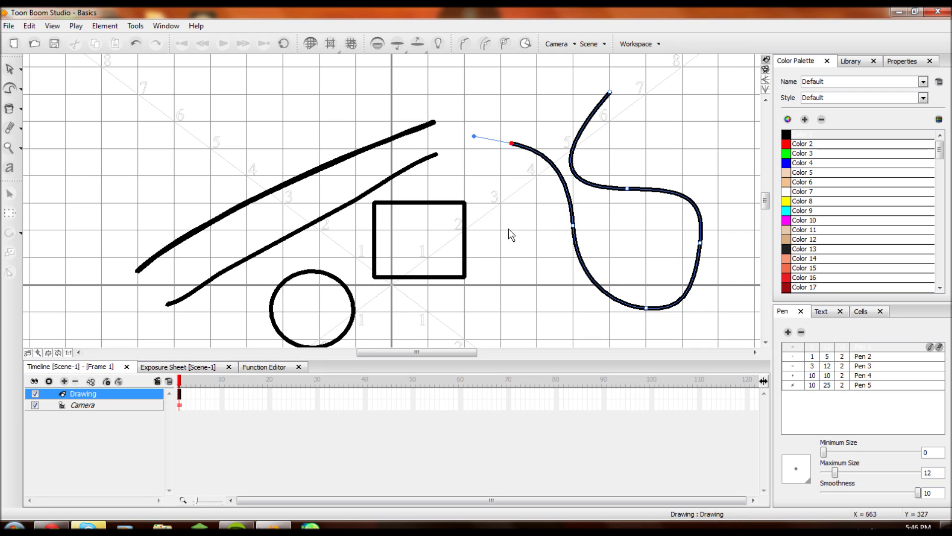
pyautogui.moveTo(510, 228)
pyautogui.mouseDown()
pyautogui.moveTo(564, 276)
pyautogui.moveTo(562, 240)
pyautogui.mouseUp()
pyautogui.moveTo(566, 279)
pyautogui.mouseDown()
pyautogui.moveTo(544, 335)
pyautogui.moveTo(600, 322)
pyautogui.moveTo(587, 335)
pyautogui.moveTo(566, 309)
pyautogui.mouseUp()
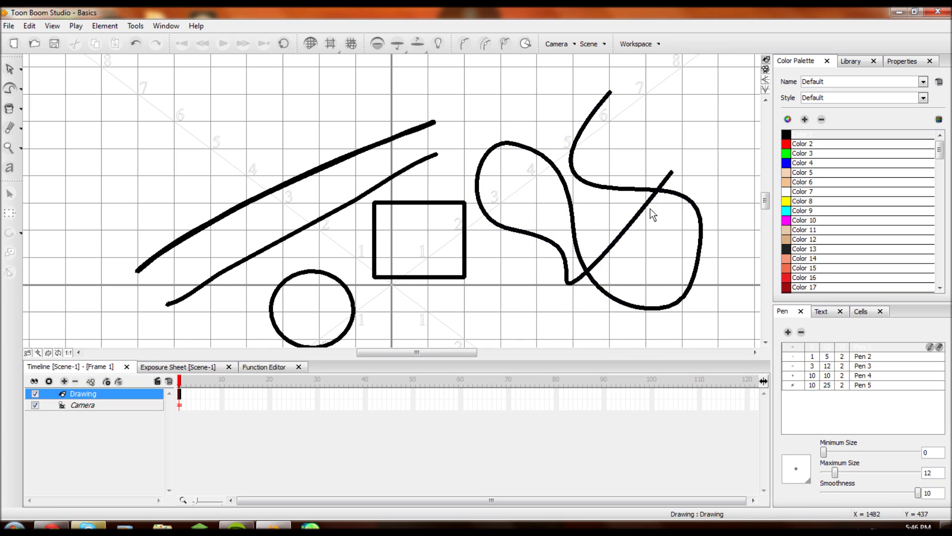
pyautogui.click(9, 88)
pyautogui.moveTo(667, 131); pyautogui.dragTo(528, 267)
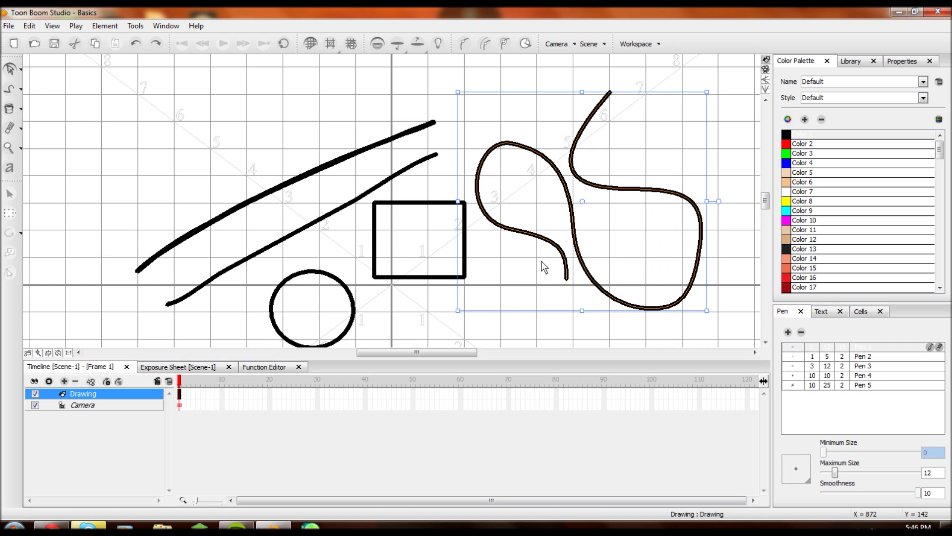
pyautogui.press('Delete')
pyautogui.click(17, 92)
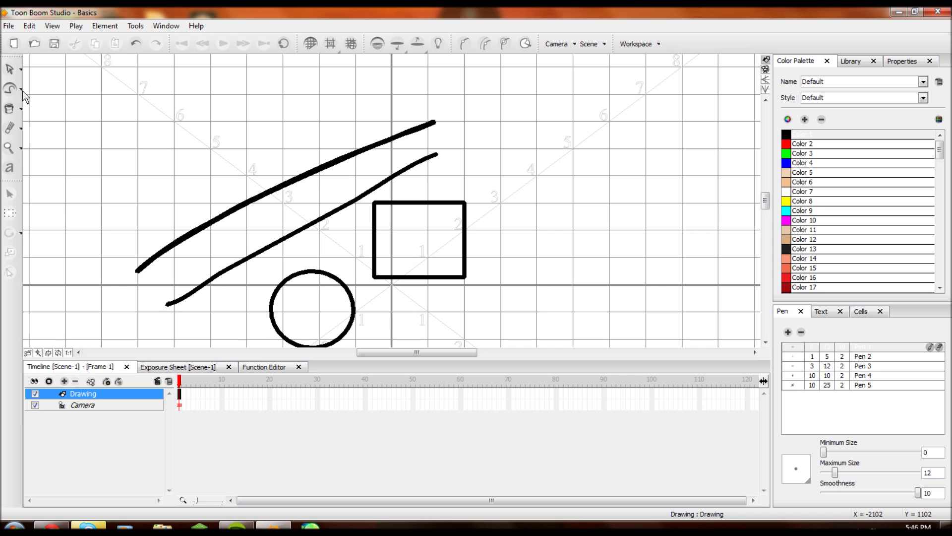
# Step: Switch to Polyline, discard test lines, and draw a horizontal line right of the circle
pyautogui.click(21, 88)
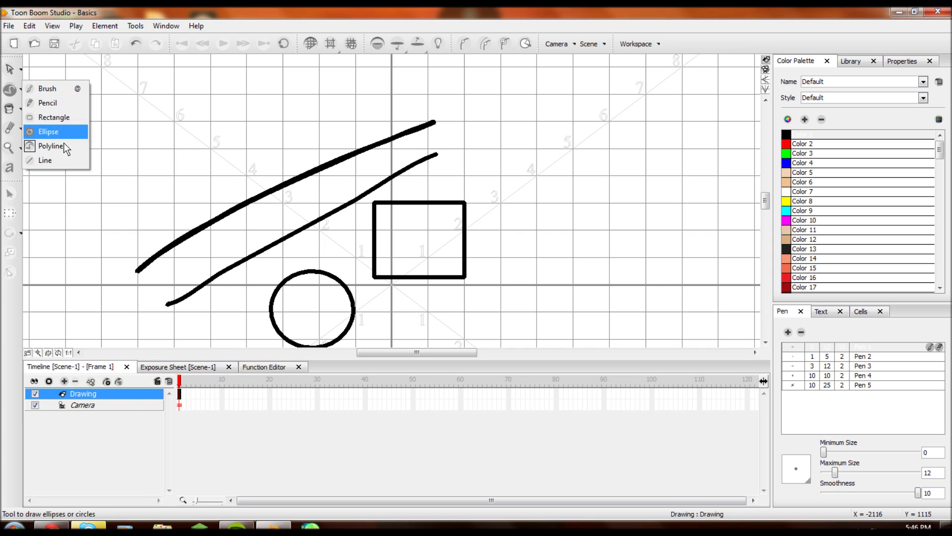
pyautogui.click(63, 144)
pyautogui.moveTo(506, 199)
pyautogui.mouseDown()
pyautogui.moveTo(684, 161)
pyautogui.moveTo(589, 306)
pyautogui.moveTo(578, 213)
pyautogui.mouseUp()
pyautogui.moveTo(573, 135)
pyautogui.mouseDown()
pyautogui.moveTo(658, 98)
pyautogui.moveTo(645, 212)
pyautogui.moveTo(657, 263)
pyautogui.moveTo(738, 265)
pyautogui.mouseUp()
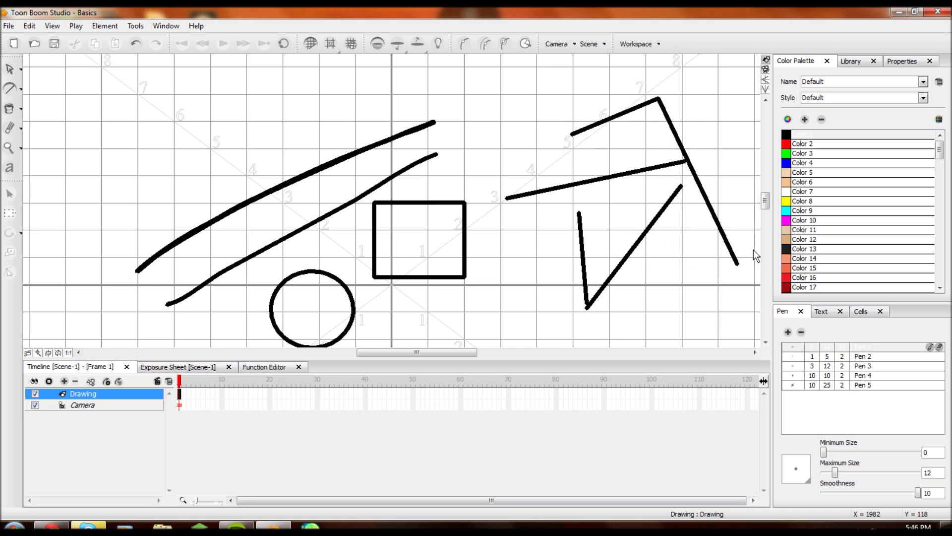
pyautogui.click(738, 206)
pyautogui.hotkey('ctrl', 'z')
pyautogui.hotkey('ctrl', 'z')
pyautogui.hotkey('ctrl', 'z')
pyautogui.hotkey('ctrl', 'z')
pyautogui.hotkey('ctrl', 'z')
pyautogui.hotkey('ctrl', 'z')
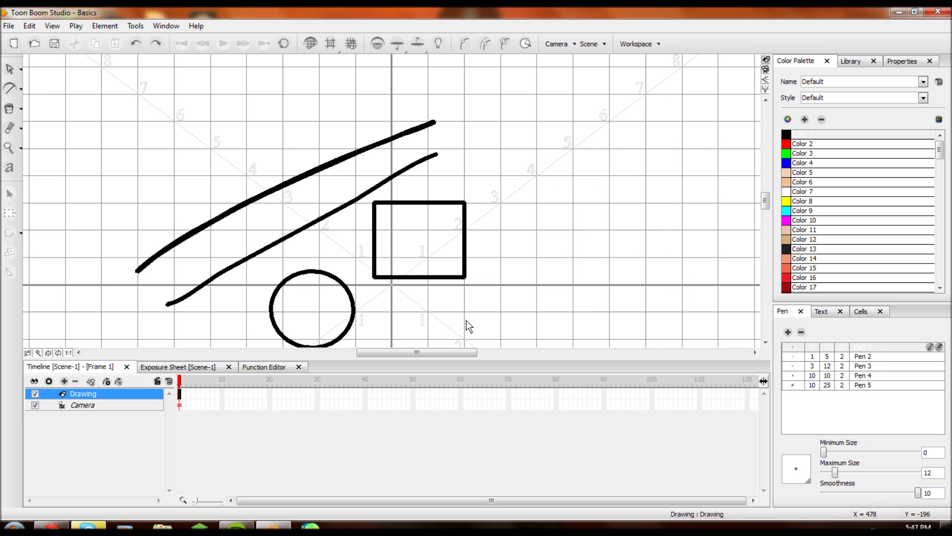
pyautogui.moveTo(408, 309)
pyautogui.mouseDown()
pyautogui.moveTo(601, 304)
pyautogui.moveTo(610, 315)
pyautogui.moveTo(595, 312)
pyautogui.mouseUp()
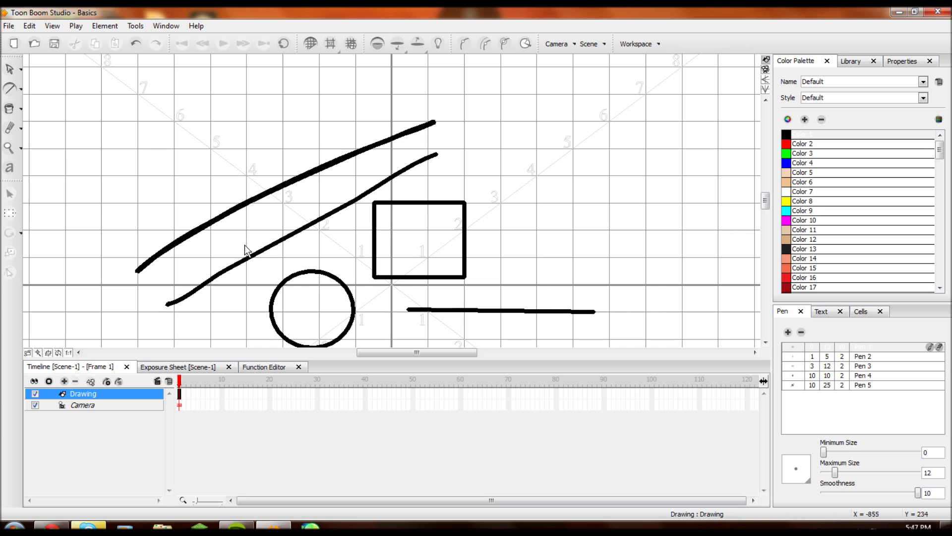
pyautogui.click(21, 90)
# Step: With the Select tool, marquee-select the thick top stroke
pyautogui.click(20, 69)
pyautogui.click(40, 71)
pyautogui.moveTo(158, 99)
pyautogui.mouseDown()
pyautogui.moveTo(292, 181)
pyautogui.moveTo(272, 183)
pyautogui.moveTo(266, 205)
pyautogui.moveTo(341, 279)
pyautogui.moveTo(350, 258)
pyautogui.moveTo(344, 271)
pyautogui.moveTo(355, 264)
pyautogui.moveTo(278, 269)
pyautogui.moveTo(254, 262)
pyautogui.moveTo(253, 251)
pyautogui.mouseUp()
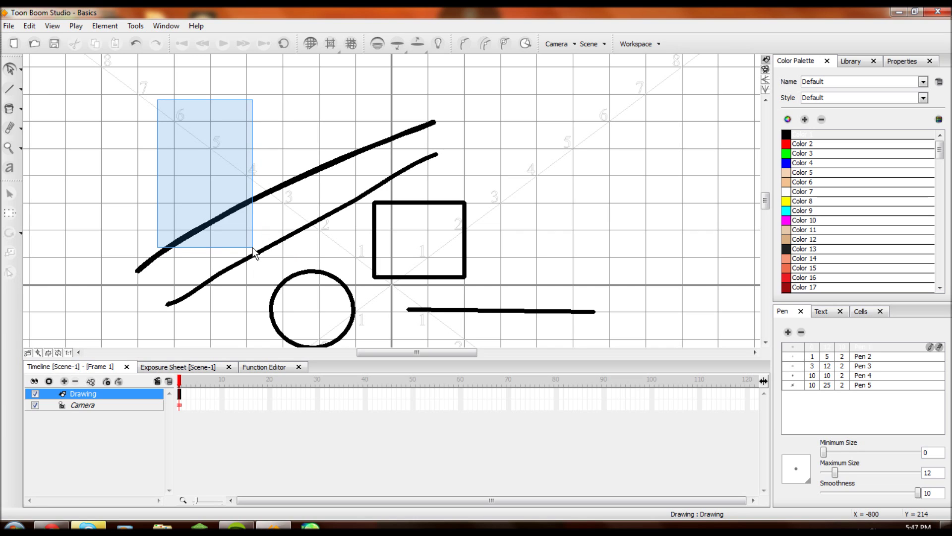
pyautogui.moveTo(254, 251); pyautogui.dragTo(252, 251)
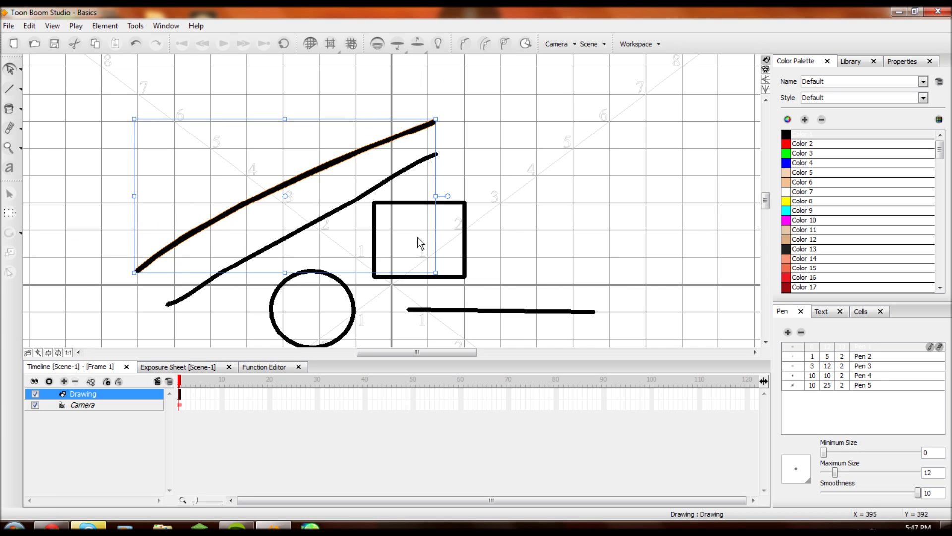
# Step: Move, narrow and rotate the top stroke so it ends further left, then deselect
pyautogui.moveTo(262, 198)
pyautogui.mouseDown()
pyautogui.moveTo(281, 169)
pyautogui.moveTo(267, 163)
pyautogui.moveTo(284, 186)
pyautogui.mouseUp()
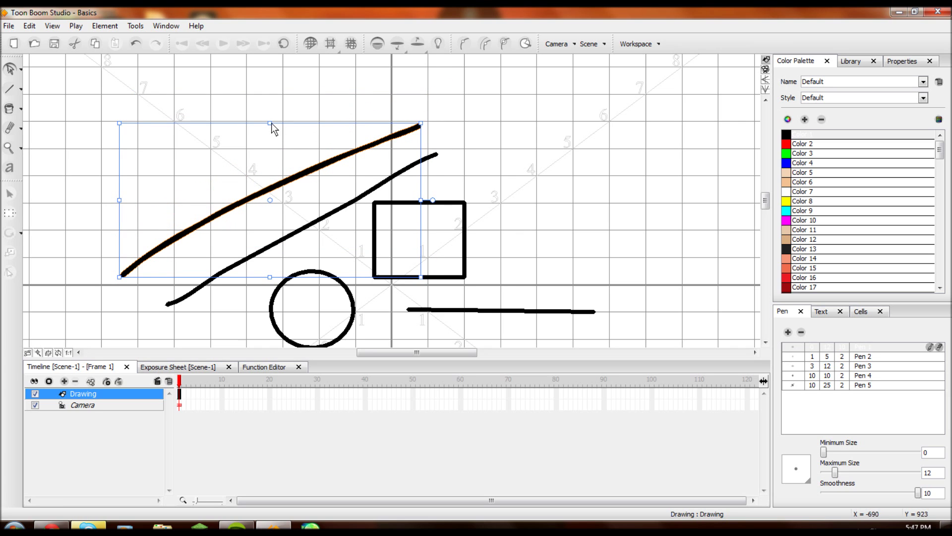
pyautogui.moveTo(422, 203); pyautogui.dragTo(395, 204)
pyautogui.moveTo(393, 123)
pyautogui.mouseDown()
pyautogui.moveTo(441, 118)
pyautogui.moveTo(459, 92)
pyautogui.moveTo(400, 122)
pyautogui.mouseUp()
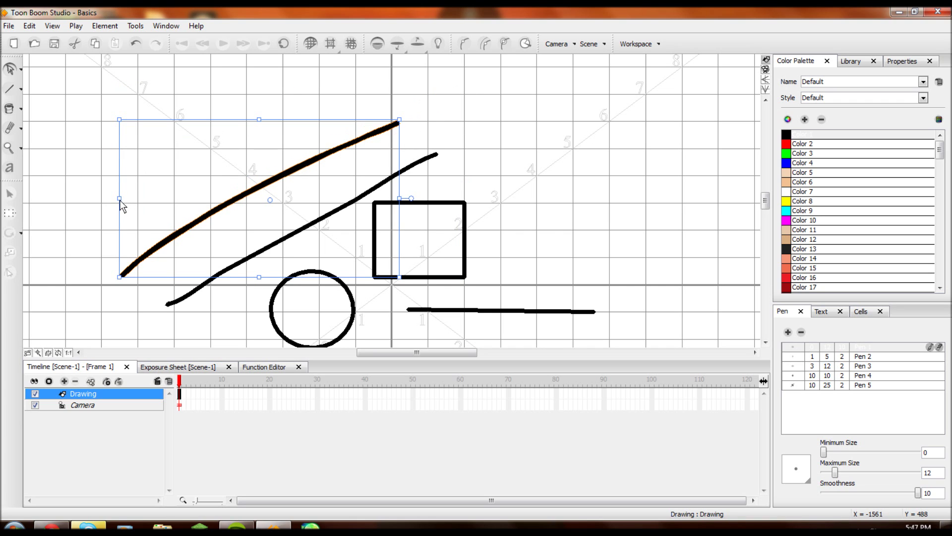
pyautogui.moveTo(120, 200); pyautogui.dragTo(131, 199)
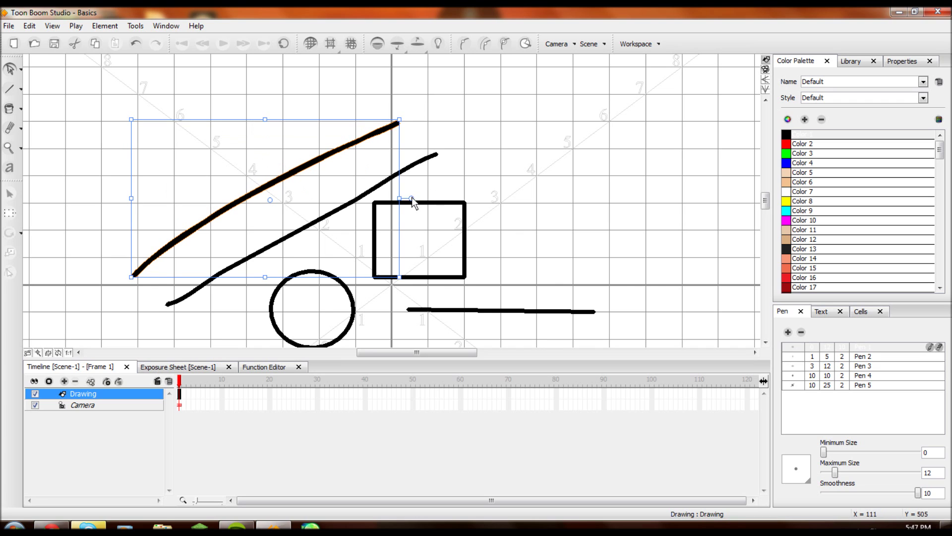
pyautogui.moveTo(411, 197); pyautogui.dragTo(370, 120)
pyautogui.moveTo(337, 205)
pyautogui.mouseDown()
pyautogui.moveTo(287, 264)
pyautogui.moveTo(320, 238)
pyautogui.mouseUp()
pyautogui.click(561, 139)
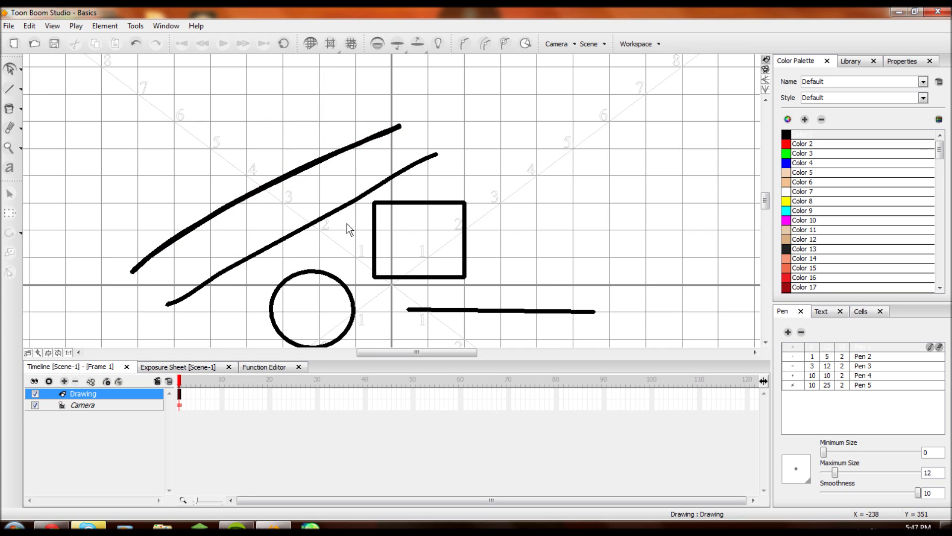
# Step: Try box and lasso selections around the upper stroke
pyautogui.click(22, 70)
pyautogui.click(30, 69)
pyautogui.moveTo(169, 110); pyautogui.dragTo(218, 171)
pyautogui.moveTo(222, 243)
pyautogui.mouseDown()
pyautogui.moveTo(192, 191)
pyautogui.moveTo(295, 183)
pyautogui.mouseUp()
pyautogui.click(241, 150)
pyautogui.moveTo(229, 145)
pyautogui.mouseDown()
pyautogui.moveTo(227, 223)
pyautogui.moveTo(274, 132)
pyautogui.moveTo(253, 127)
pyautogui.moveTo(227, 145)
pyautogui.mouseUp()
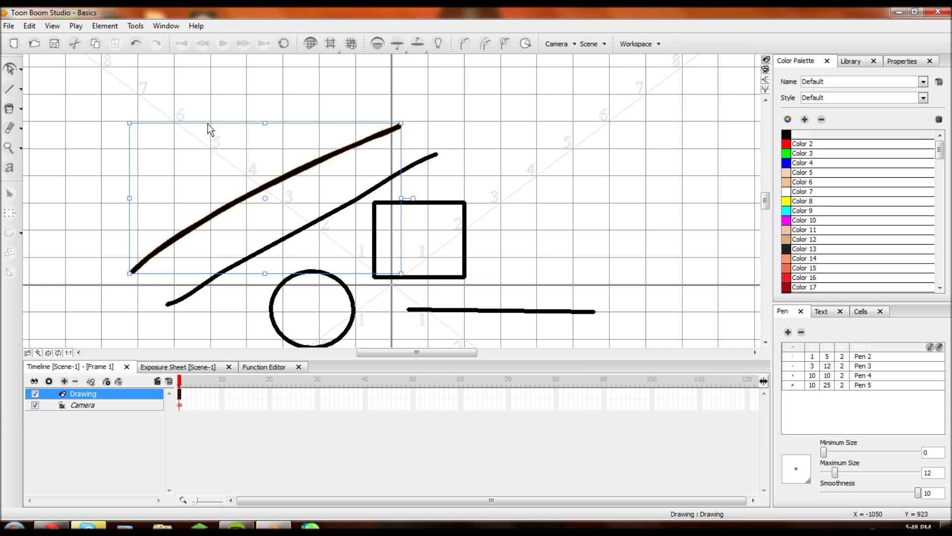
pyautogui.click(20, 70)
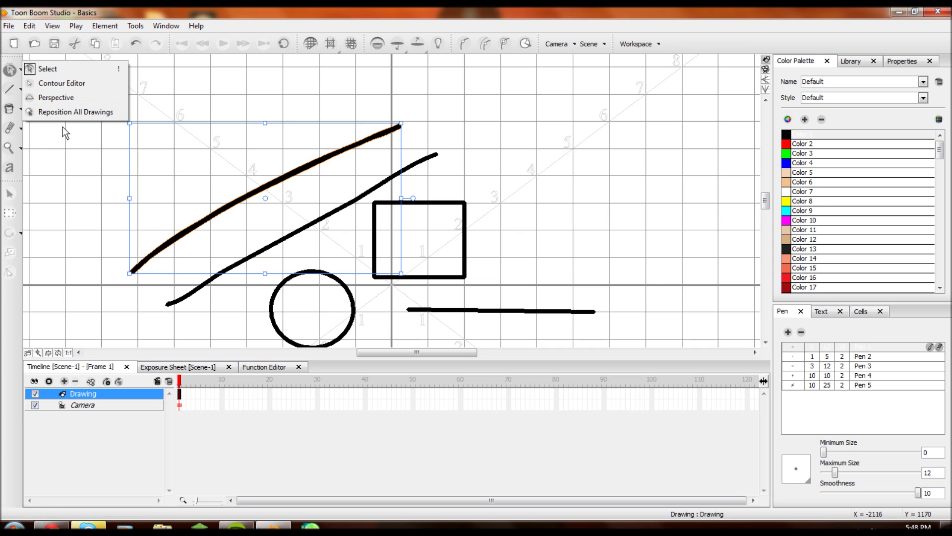
# Step: Switch to the Contour Editor and display the upper stroke's control points
pyautogui.click(72, 85)
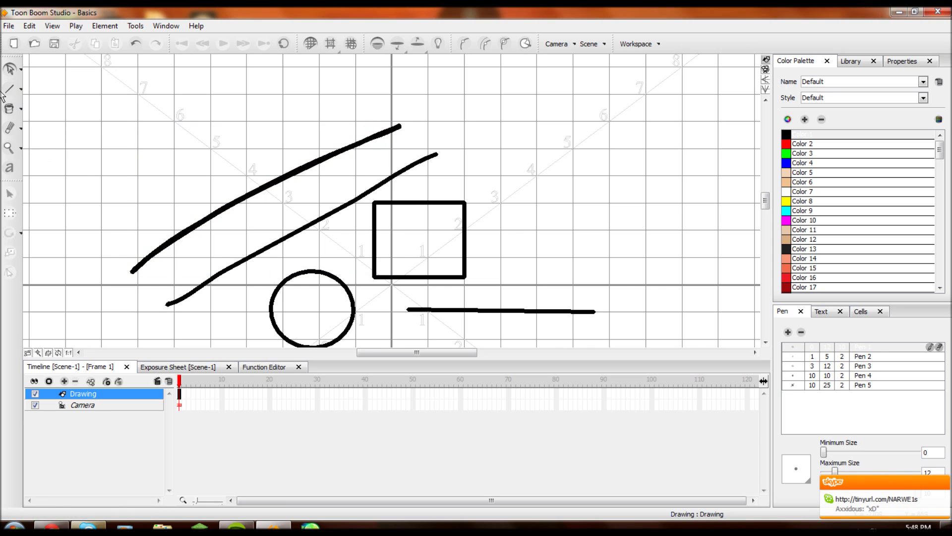
pyautogui.click(20, 69)
pyautogui.click(36, 84)
pyautogui.moveTo(178, 119); pyautogui.dragTo(244, 191)
pyautogui.moveTo(123, 110); pyautogui.dragTo(244, 188)
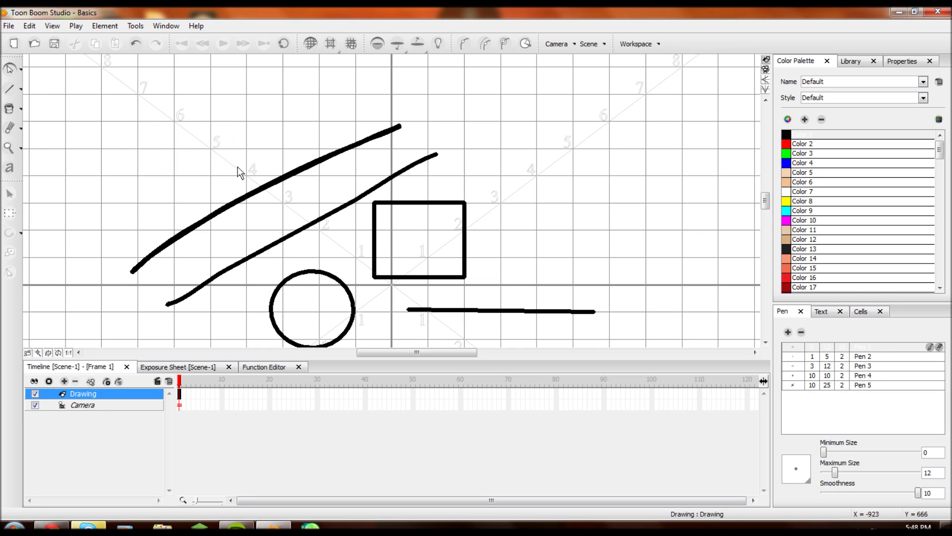
pyautogui.click(255, 195)
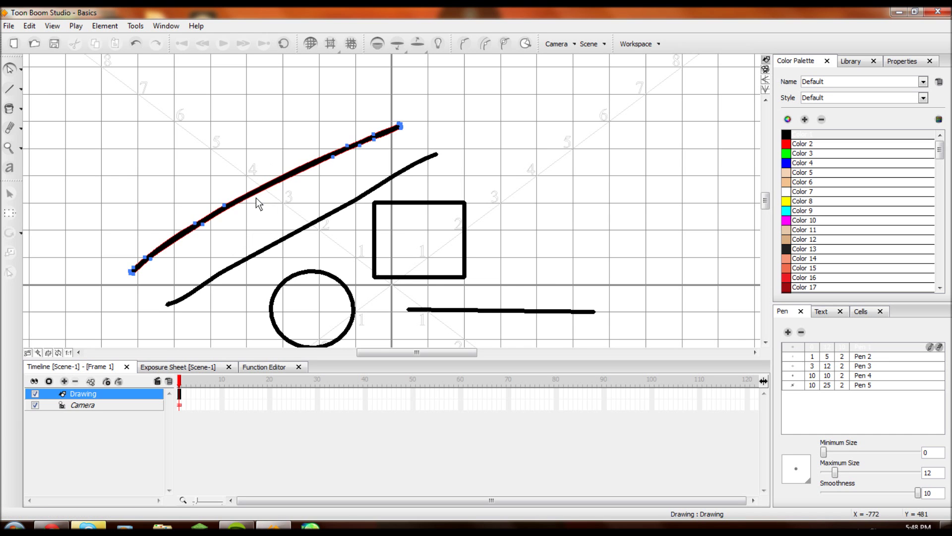
# Step: Zoom in and try widening the stroke's lower end into a filled shape, undoing both attempts
pyautogui.press('2')
pyautogui.press('2')
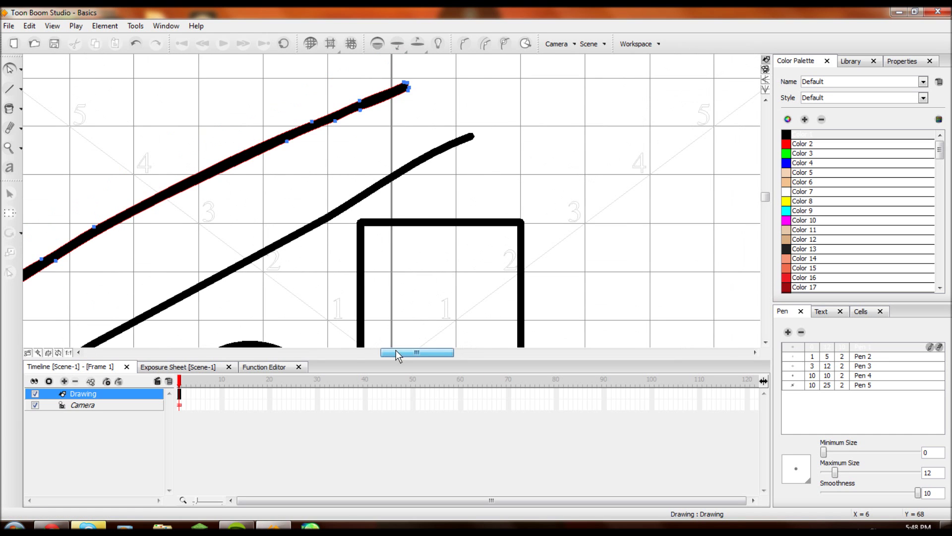
pyautogui.moveTo(396, 350); pyautogui.dragTo(276, 267)
pyautogui.press('2')
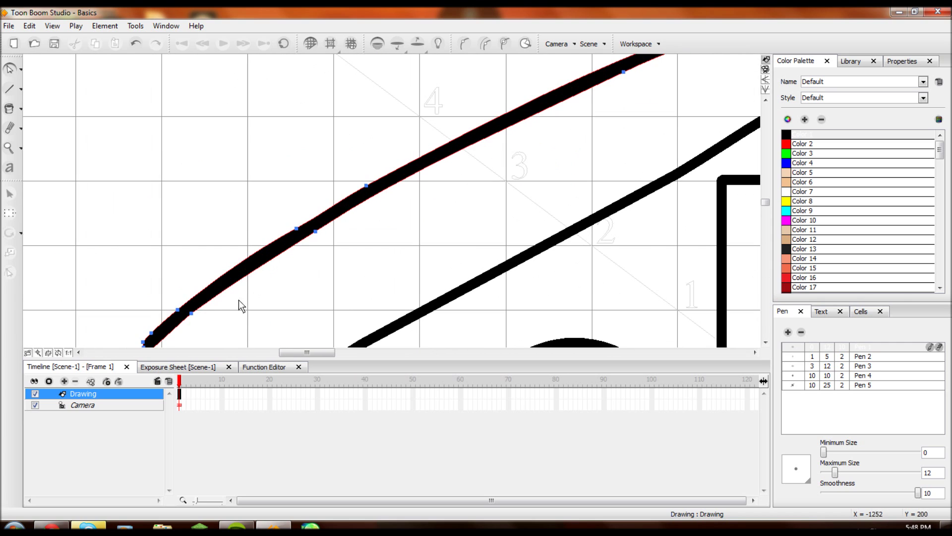
pyautogui.scroll(-1, 228, 286)
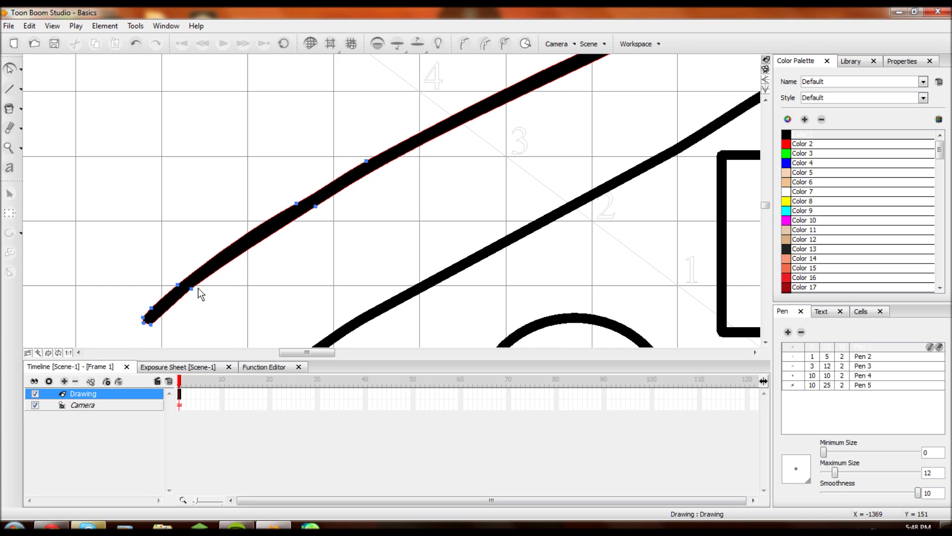
pyautogui.moveTo(198, 288); pyautogui.dragTo(220, 320)
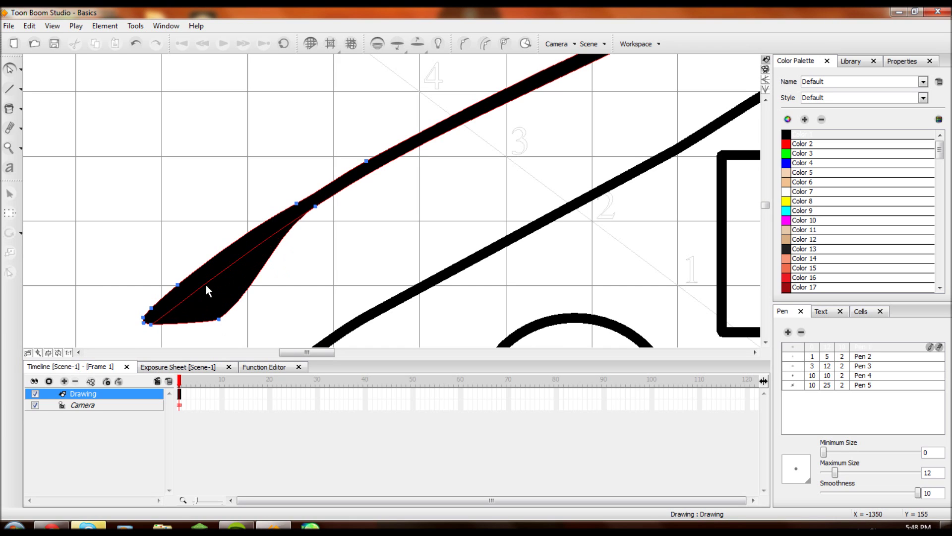
pyautogui.hotkey('ctrl', 'z')
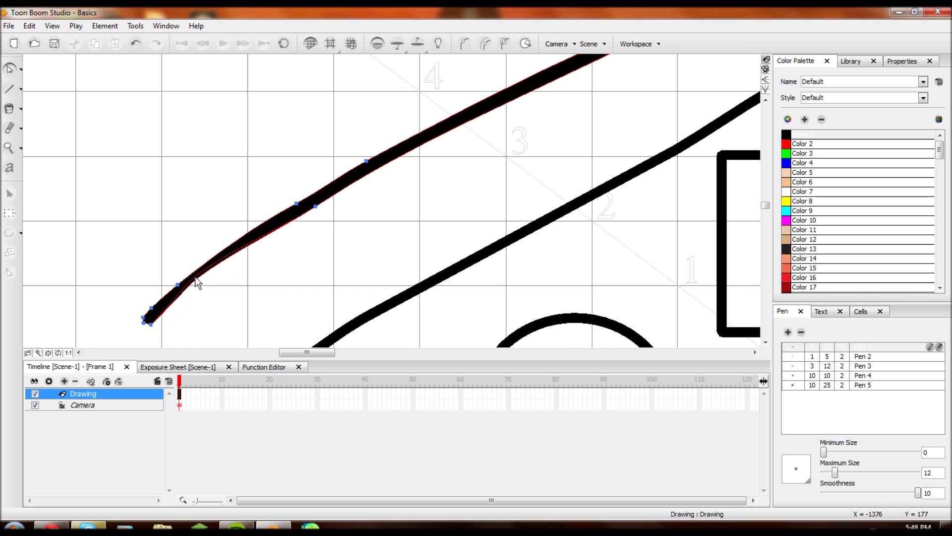
pyautogui.moveTo(195, 276); pyautogui.dragTo(246, 328)
pyautogui.hotkey('ctrl', 'z')
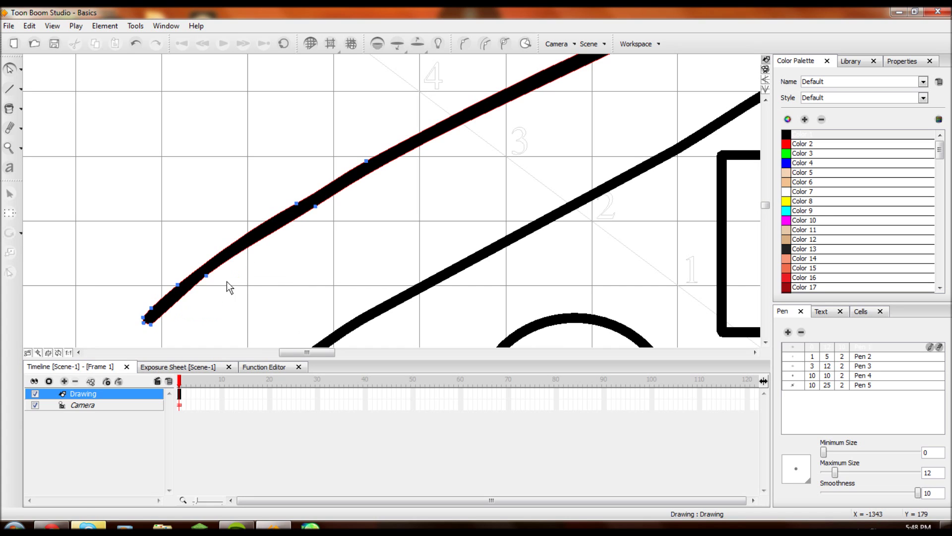
# Step: Bend the upper stroke into an S-curve with new curve handles, then select the thick upper stroke
pyautogui.click(366, 162)
pyautogui.moveTo(342, 174)
pyautogui.mouseDown()
pyautogui.moveTo(297, 99)
pyautogui.moveTo(329, 132)
pyautogui.moveTo(344, 125)
pyautogui.moveTo(333, 178)
pyautogui.moveTo(350, 191)
pyautogui.moveTo(346, 176)
pyautogui.moveTo(325, 198)
pyautogui.moveTo(319, 153)
pyautogui.moveTo(312, 198)
pyautogui.moveTo(334, 215)
pyautogui.moveTo(329, 175)
pyautogui.moveTo(344, 198)
pyautogui.mouseUp()
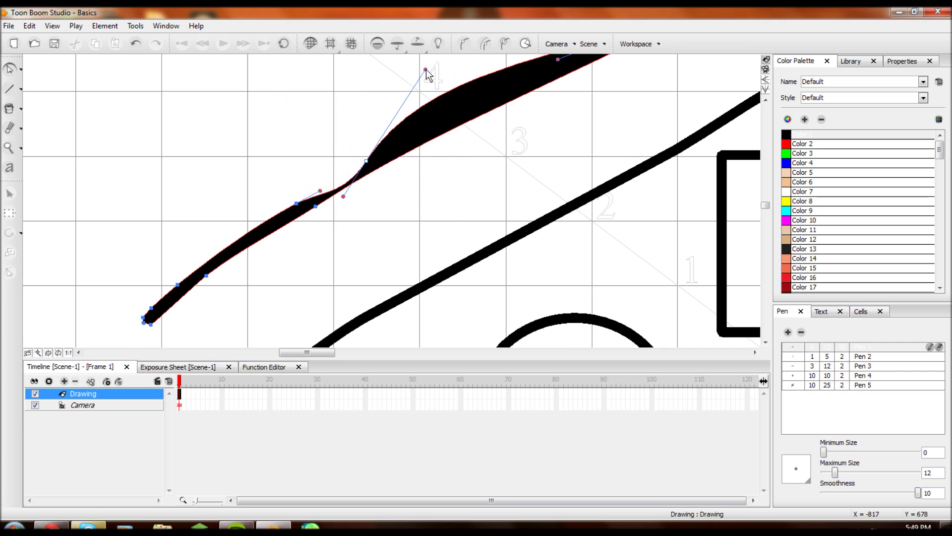
pyautogui.moveTo(366, 161)
pyautogui.mouseDown()
pyautogui.moveTo(393, 153)
pyautogui.moveTo(375, 188)
pyautogui.moveTo(359, 184)
pyautogui.moveTo(388, 174)
pyautogui.moveTo(383, 149)
pyautogui.moveTo(406, 143)
pyautogui.mouseUp()
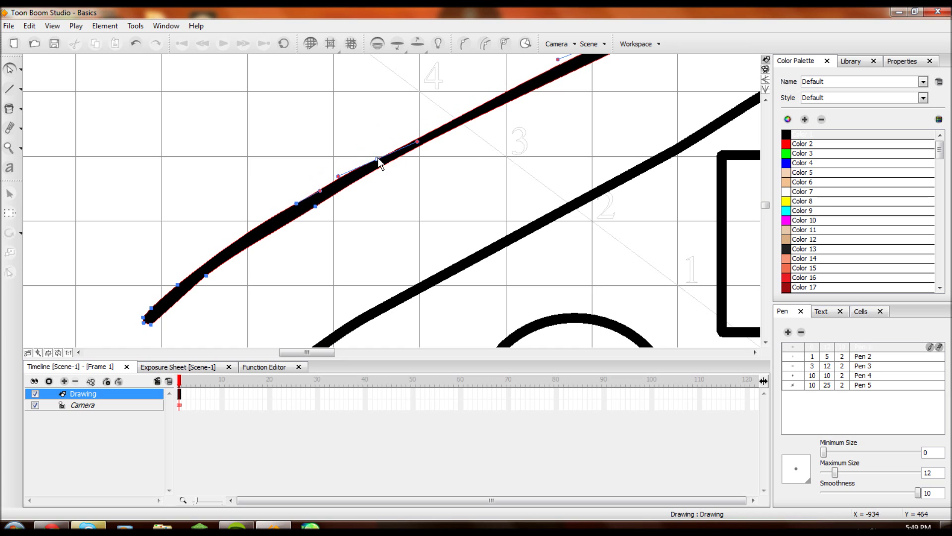
pyautogui.click(364, 130)
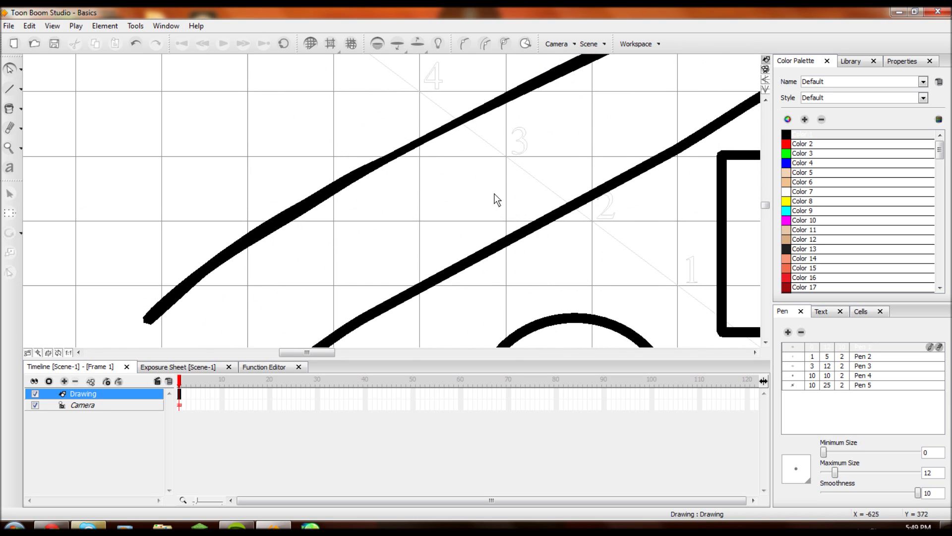
pyautogui.click(354, 181)
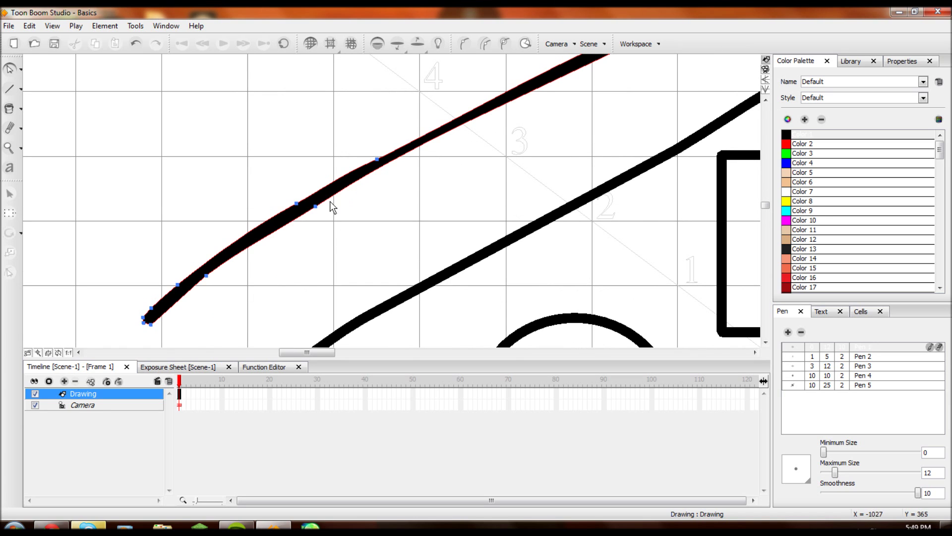
pyautogui.scroll(-3, 318, 210)
pyautogui.scroll(-2, 377, 219)
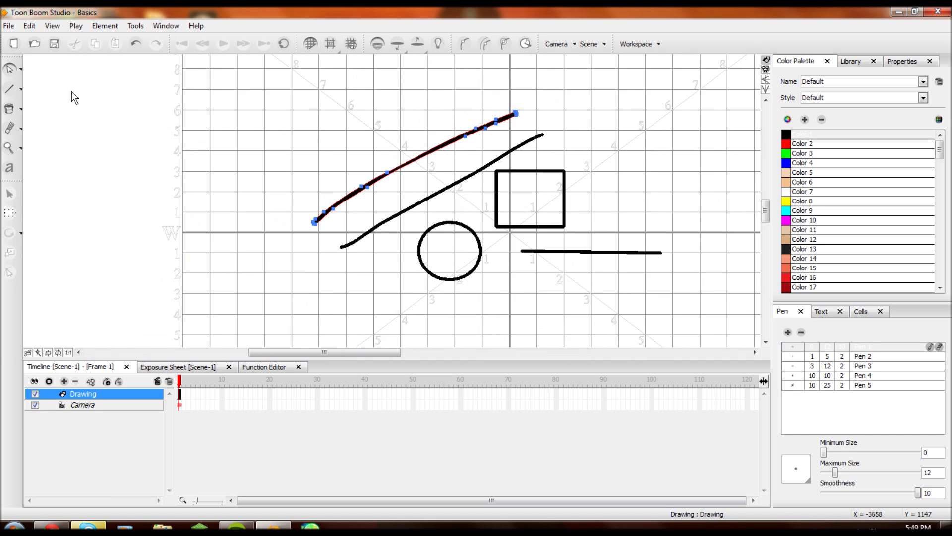
pyautogui.scroll(3, 397, 208)
pyautogui.click(389, 211)
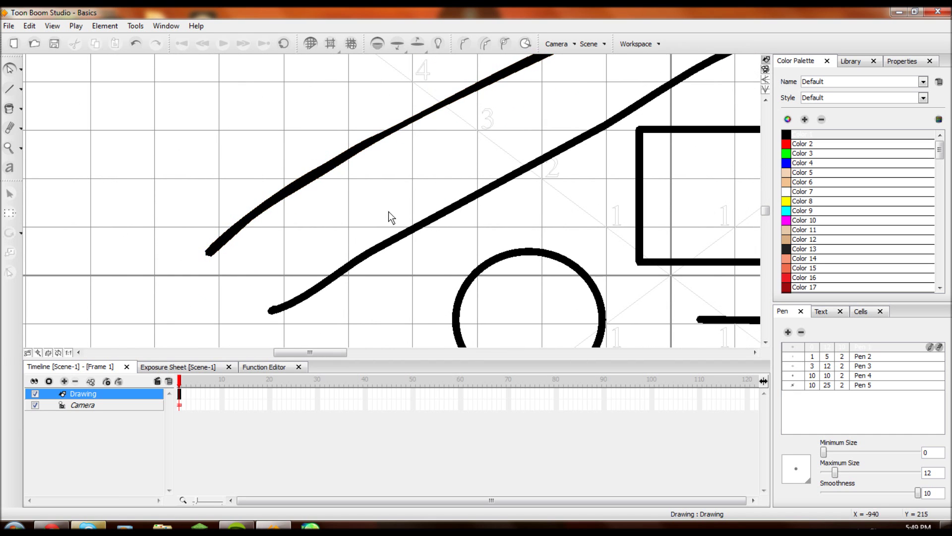
pyautogui.click(419, 227)
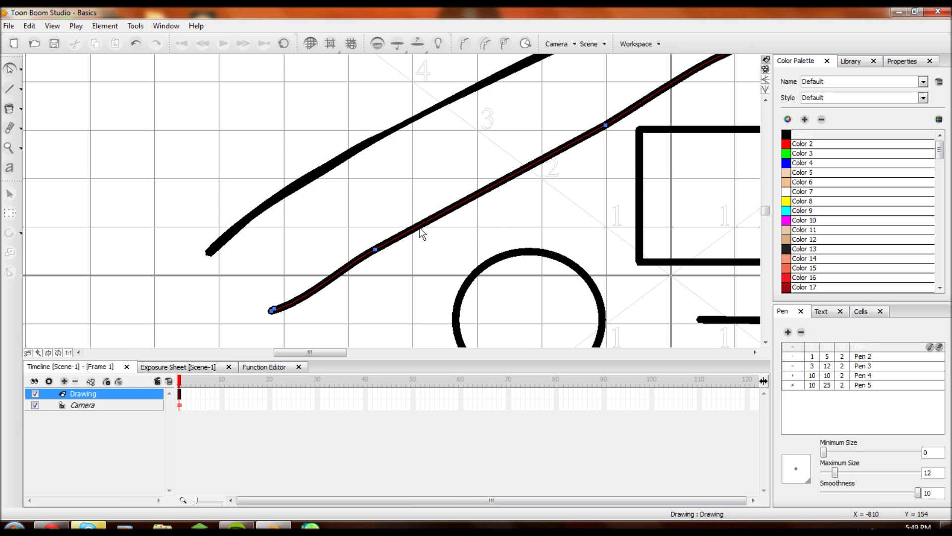
pyautogui.scroll(-1, 385, 267)
pyautogui.scroll(2, 385, 267)
pyautogui.scroll(4, 390, 263)
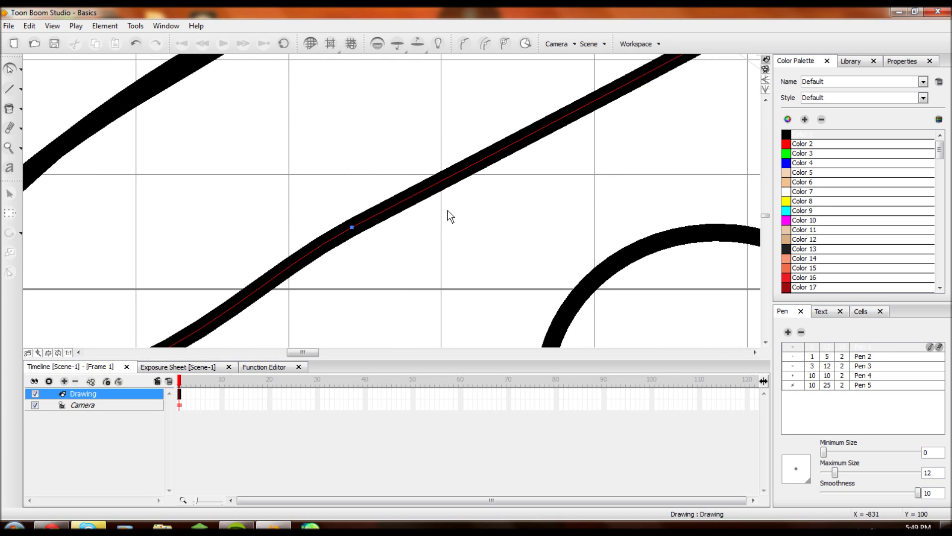
pyautogui.scroll(-3, 358, 229)
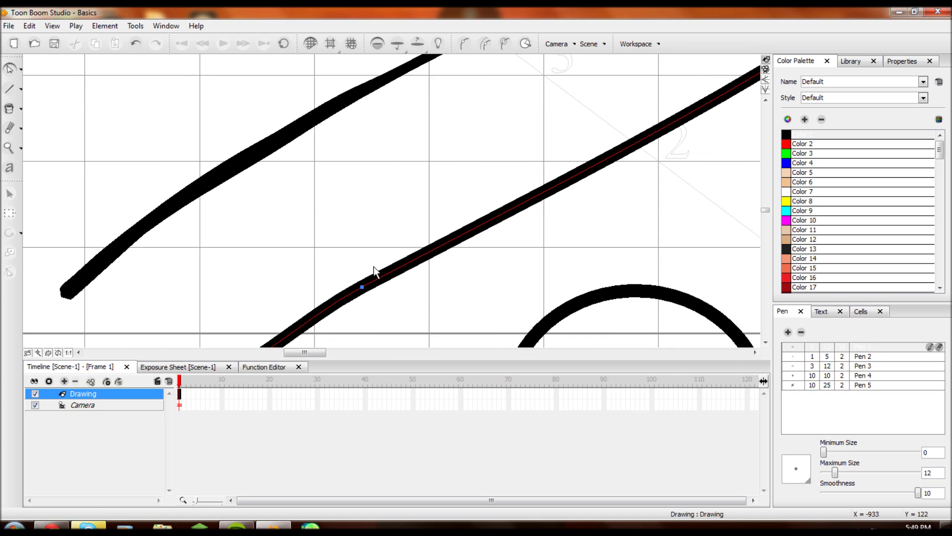
pyautogui.scroll(2, 374, 268)
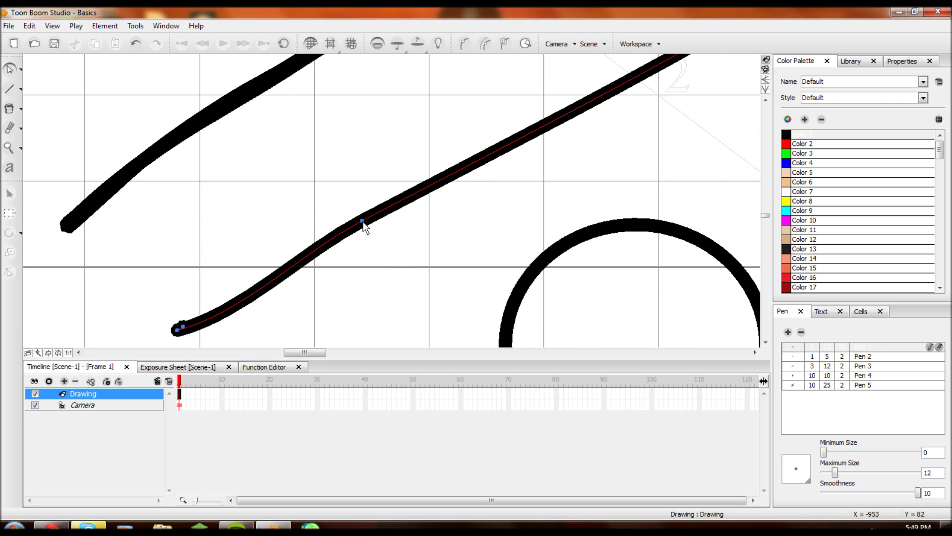
pyautogui.moveTo(364, 223)
pyautogui.mouseDown()
pyautogui.moveTo(326, 128)
pyautogui.moveTo(430, 315)
pyautogui.moveTo(312, 136)
pyautogui.moveTo(404, 267)
pyautogui.moveTo(412, 185)
pyautogui.moveTo(434, 233)
pyautogui.moveTo(390, 187)
pyautogui.mouseUp()
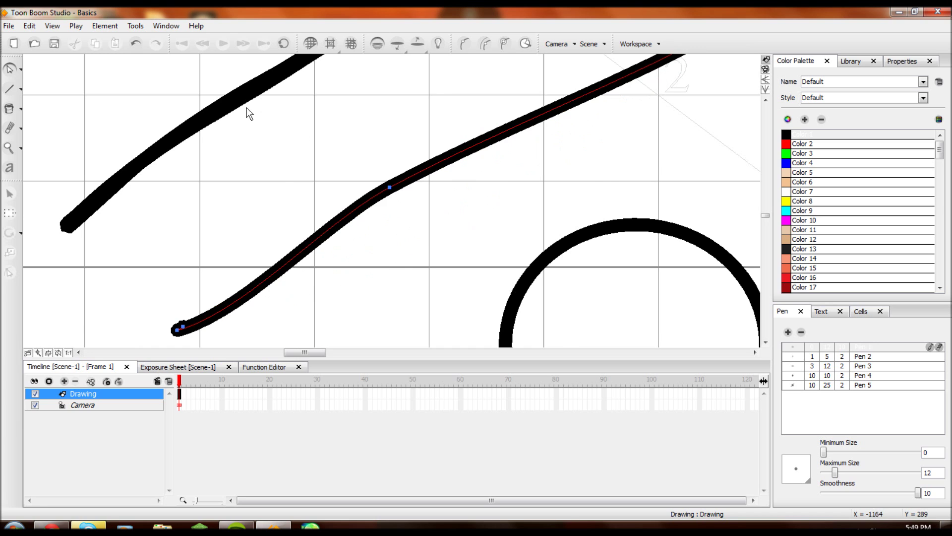
pyautogui.moveTo(389, 191)
pyautogui.mouseDown()
pyautogui.moveTo(397, 217)
pyautogui.moveTo(346, 148)
pyautogui.mouseUp()
pyautogui.scroll(3, 258, 103)
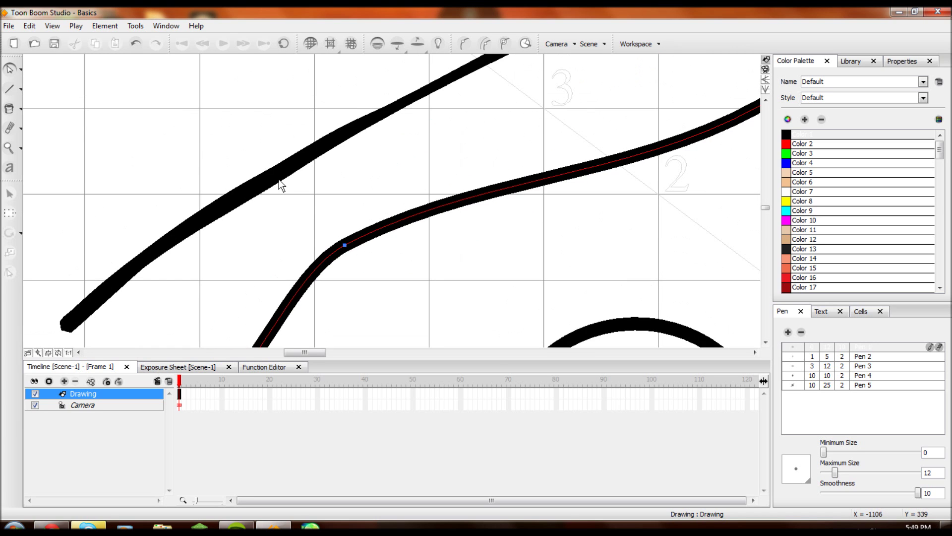
pyautogui.click(270, 174)
pyautogui.moveTo(265, 171); pyautogui.dragTo(234, 127)
pyautogui.moveTo(291, 175)
pyautogui.mouseDown()
pyautogui.moveTo(245, 160)
pyautogui.moveTo(286, 177)
pyautogui.mouseUp()
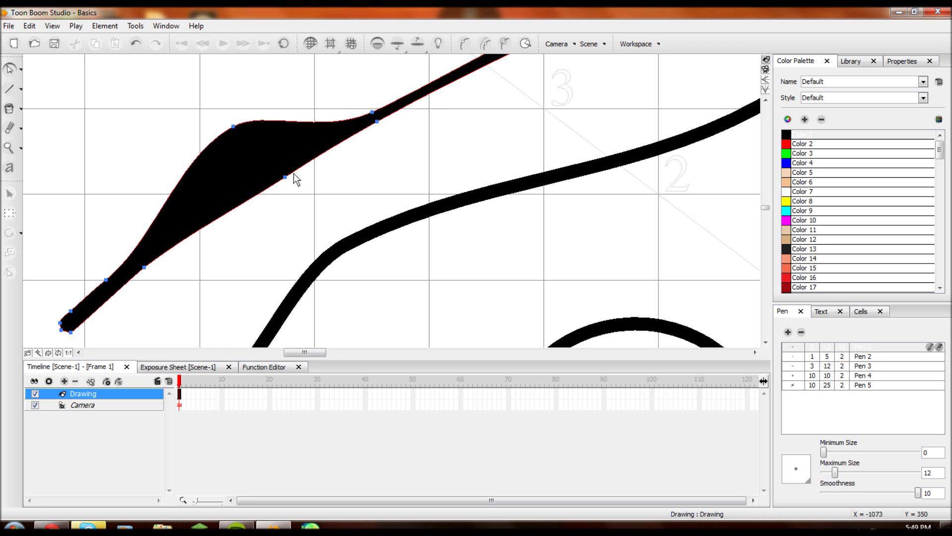
pyautogui.moveTo(286, 177); pyautogui.dragTo(232, 140)
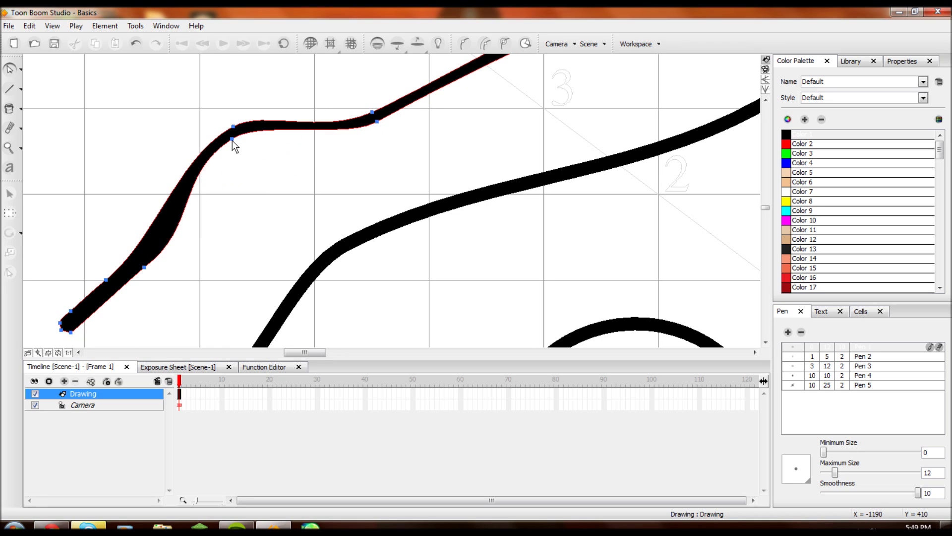
pyautogui.hotkey('ctrl', 'z')
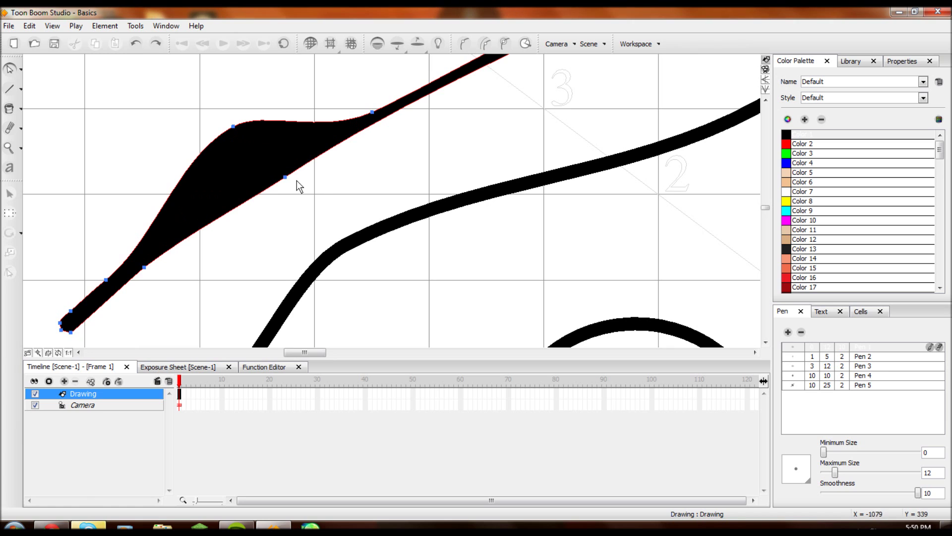
pyautogui.hotkey('ctrl', 'z')
pyautogui.scroll(-3, 347, 195)
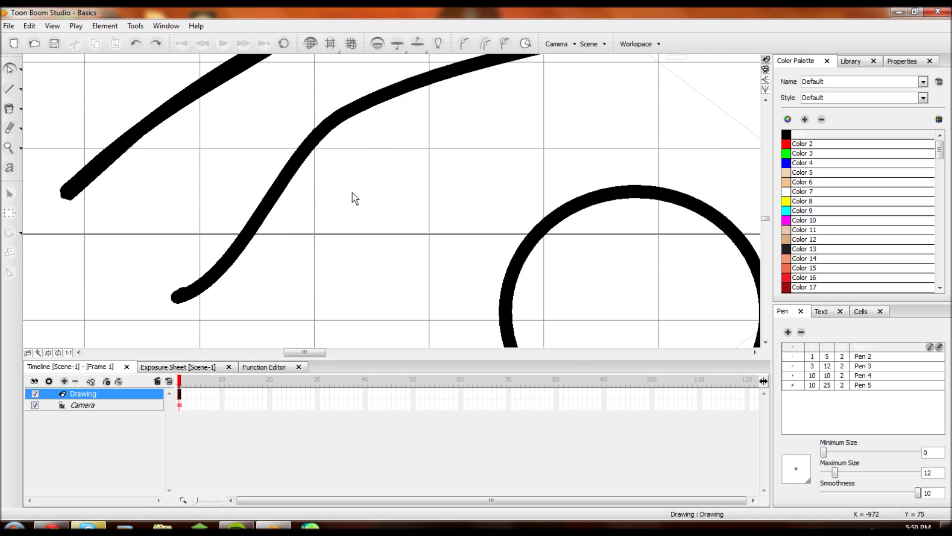
pyautogui.click(331, 161)
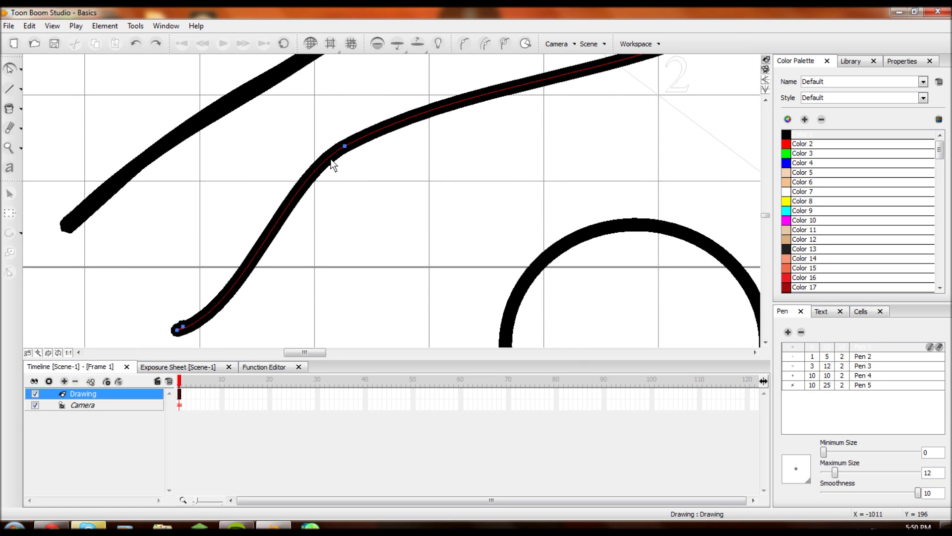
pyautogui.hotkey('ctrl', 'z')
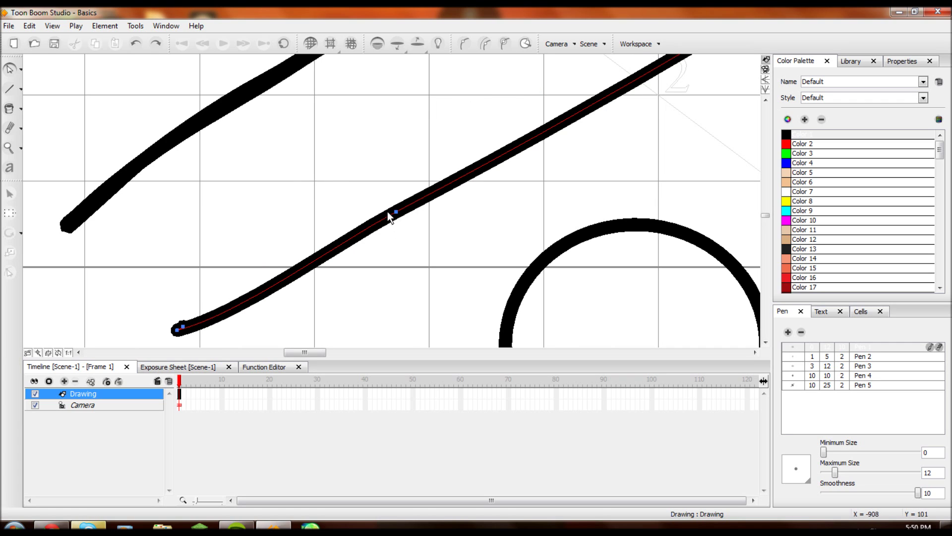
pyautogui.scroll(4, 298, 149)
pyautogui.moveTo(269, 96); pyautogui.dragTo(384, 229)
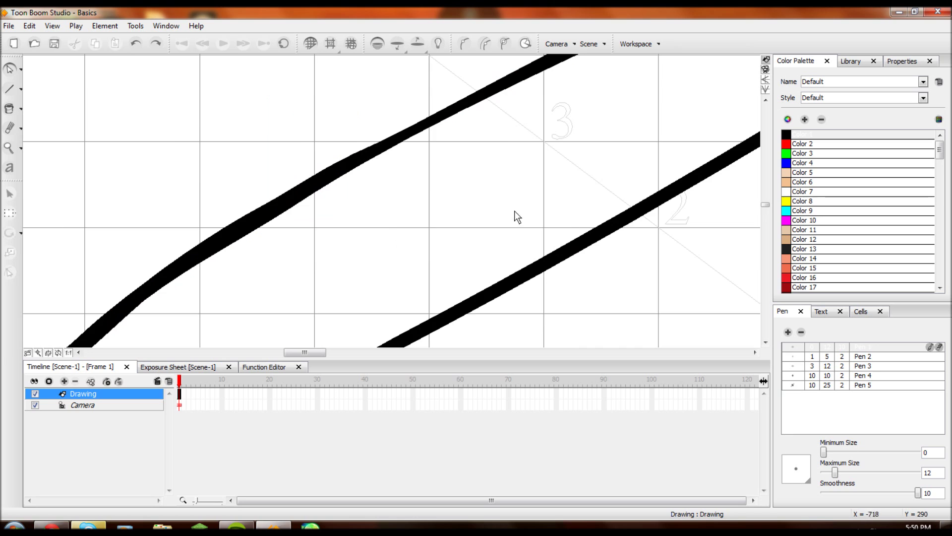
pyautogui.scroll(-4, 514, 211)
# Step: Marquee-select the circle, rectangle and horizontal line with the Contour Editor
pyautogui.scroll(-4, 458, 212)
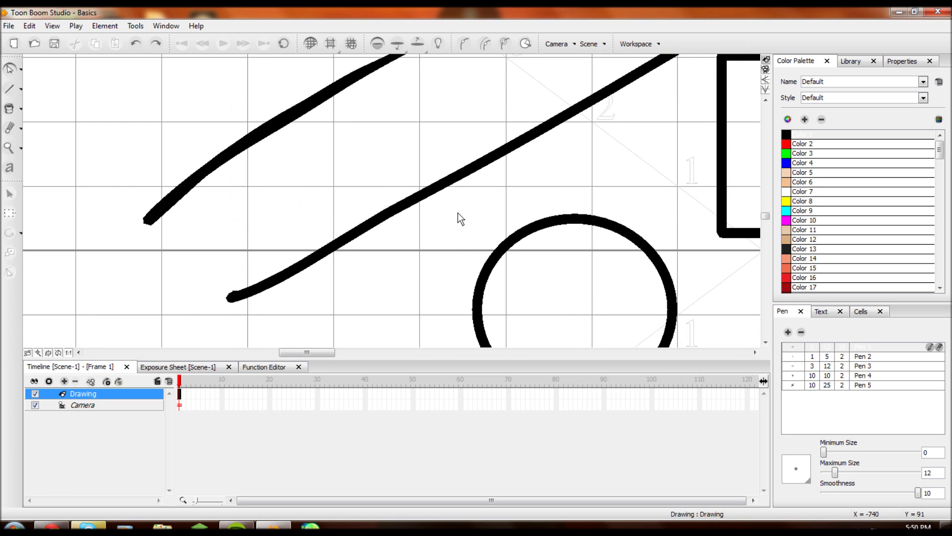
pyautogui.scroll(3, 496, 297)
pyautogui.moveTo(308, 353); pyautogui.dragTo(395, 352)
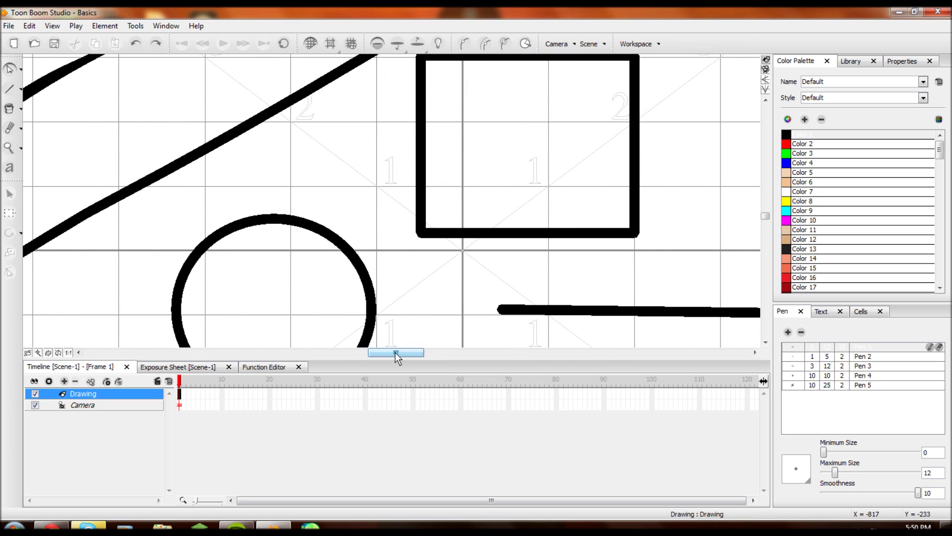
pyautogui.moveTo(318, 161)
pyautogui.mouseDown()
pyautogui.moveTo(513, 304)
pyautogui.moveTo(508, 323)
pyautogui.moveTo(526, 322)
pyautogui.mouseUp()
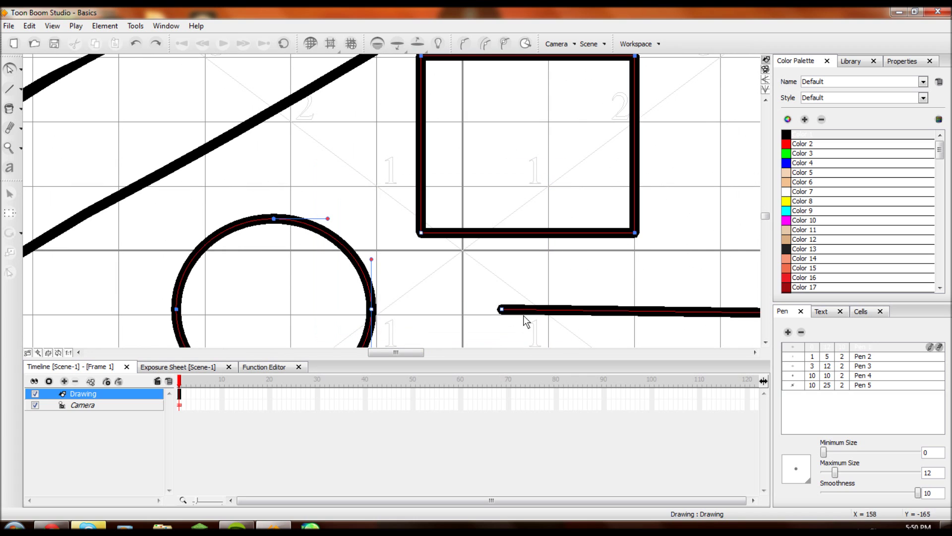
pyautogui.scroll(2, 323, 170)
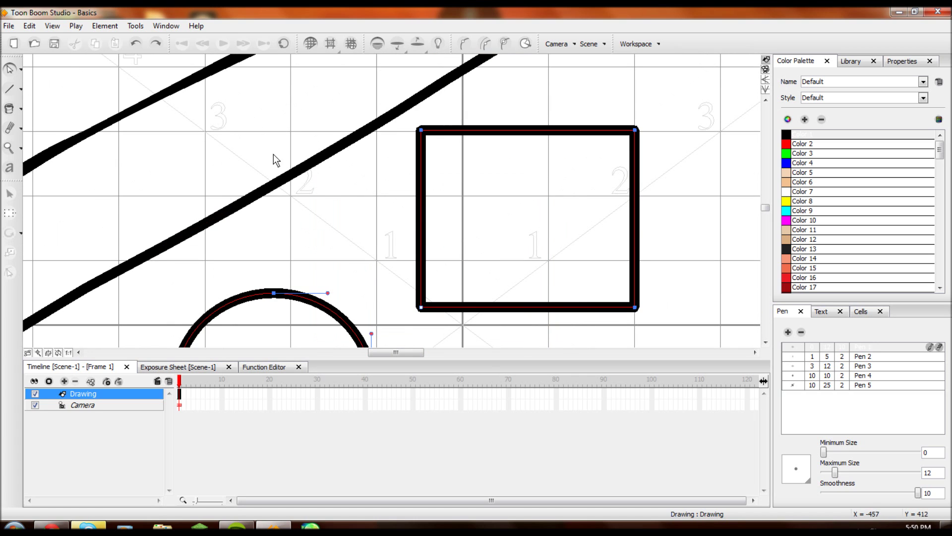
pyautogui.scroll(-2, 292, 135)
pyautogui.scroll(-3, 408, 206)
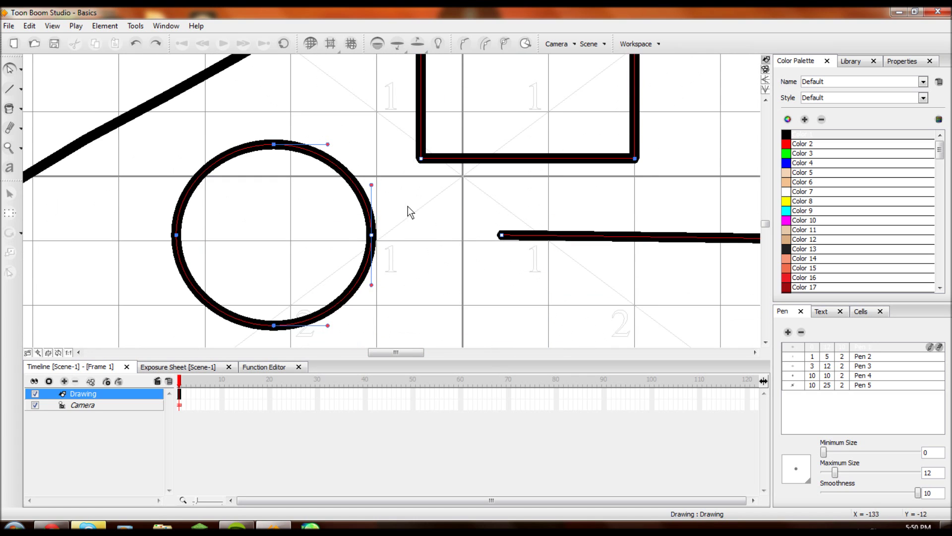
pyautogui.scroll(1, 446, 194)
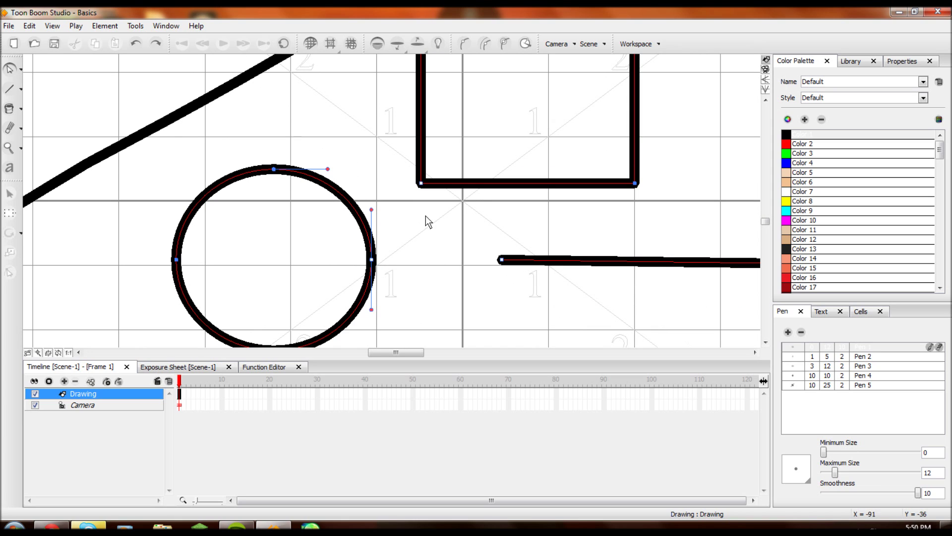
pyautogui.scroll(3, 213, 166)
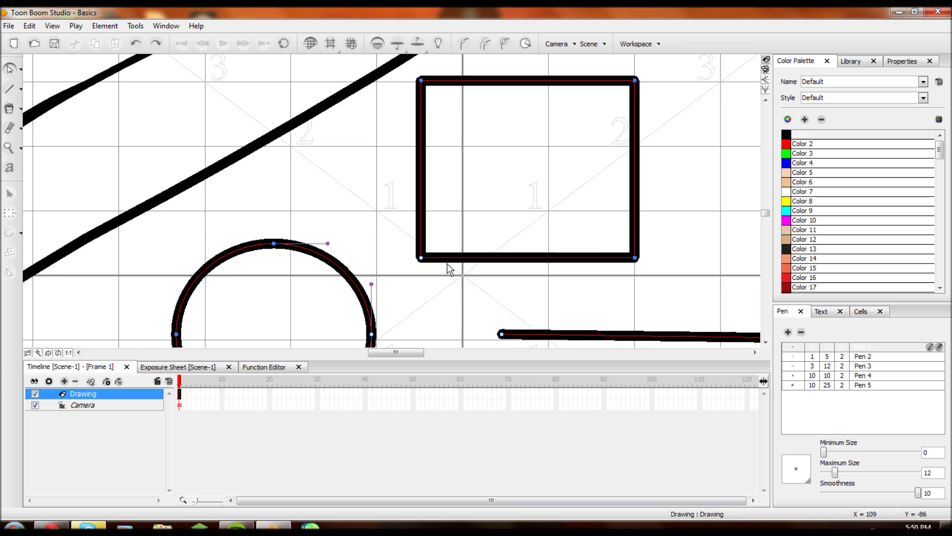
pyautogui.scroll(4, 179, 110)
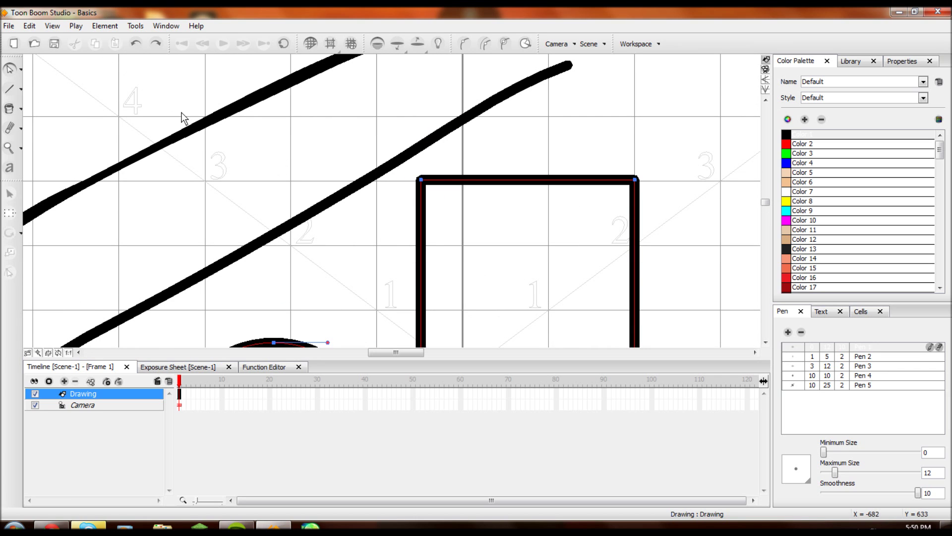
pyautogui.scroll(-3, 417, 160)
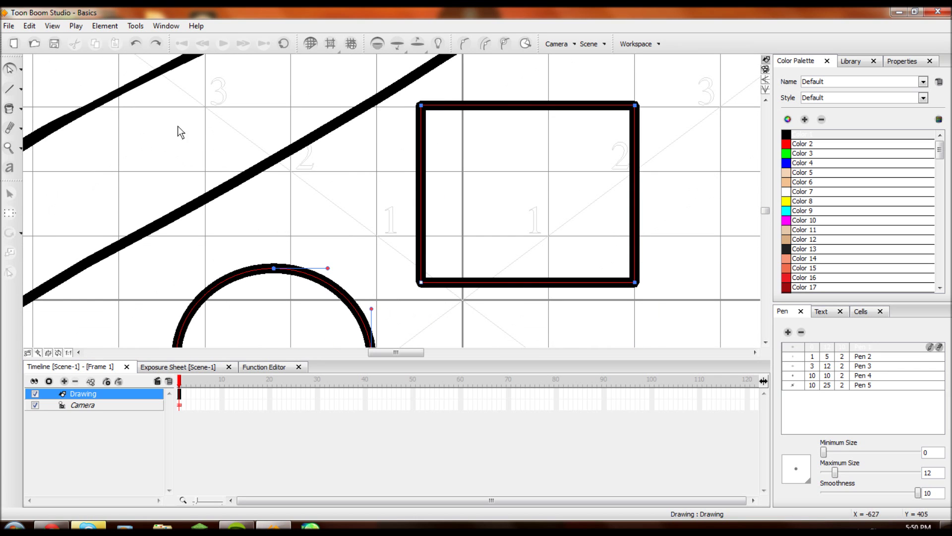
pyautogui.scroll(-4, 149, 99)
pyautogui.scroll(4, 164, 113)
pyautogui.scroll(-4, 293, 137)
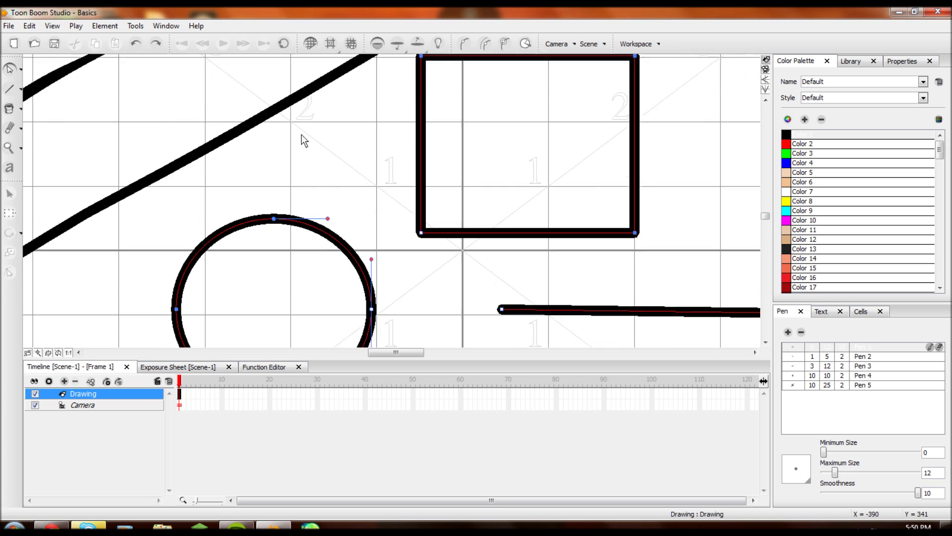
# Step: Switch to the Select tool, marquee the circle, rectangle and line, and show the Arrange submenu
pyautogui.click(21, 71)
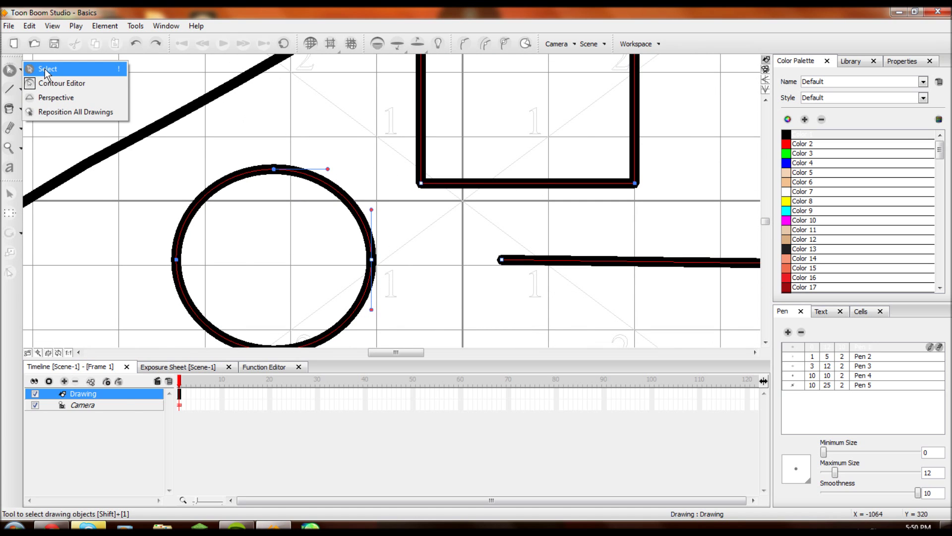
pyautogui.click(46, 69)
pyautogui.scroll(3, 445, 153)
pyautogui.scroll(-3, 425, 233)
pyautogui.moveTo(363, 209); pyautogui.dragTo(498, 320)
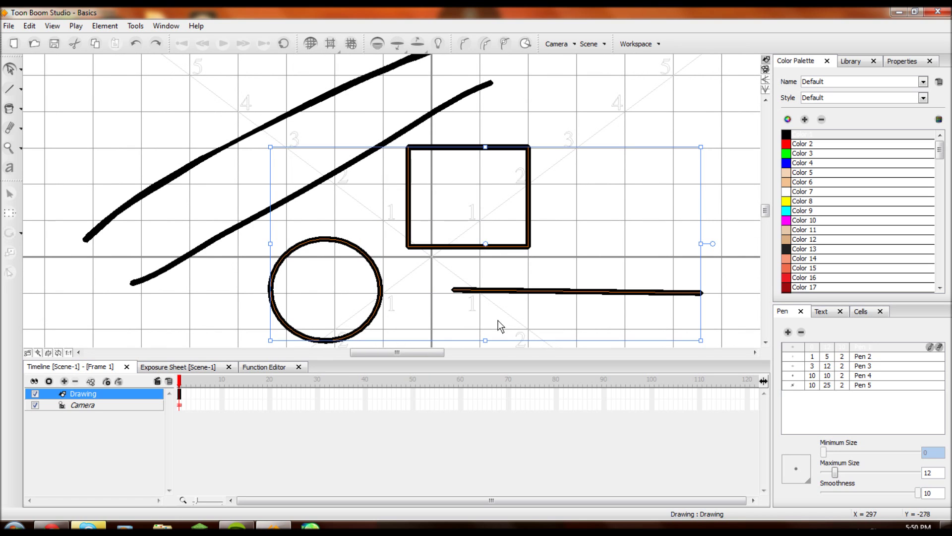
pyautogui.rightClick(485, 294)
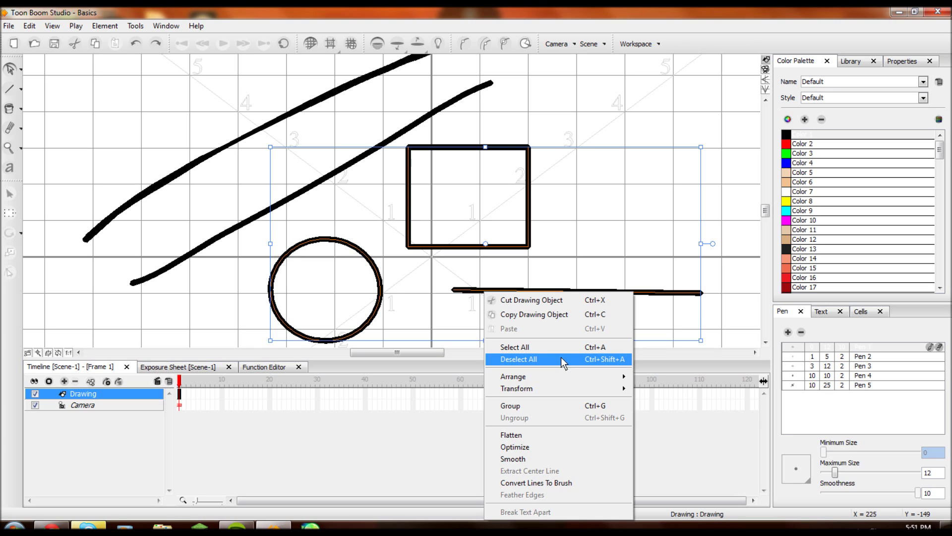
pyautogui.moveTo(561, 373)
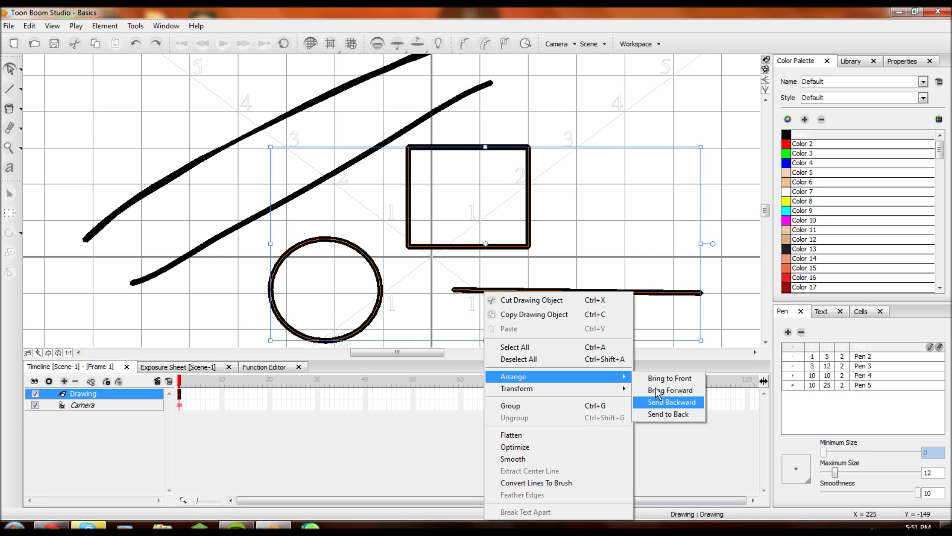
# Step: Flip the shapes horizontally twice and vertically twice, restoring their original orientation
pyautogui.moveTo(583, 394)
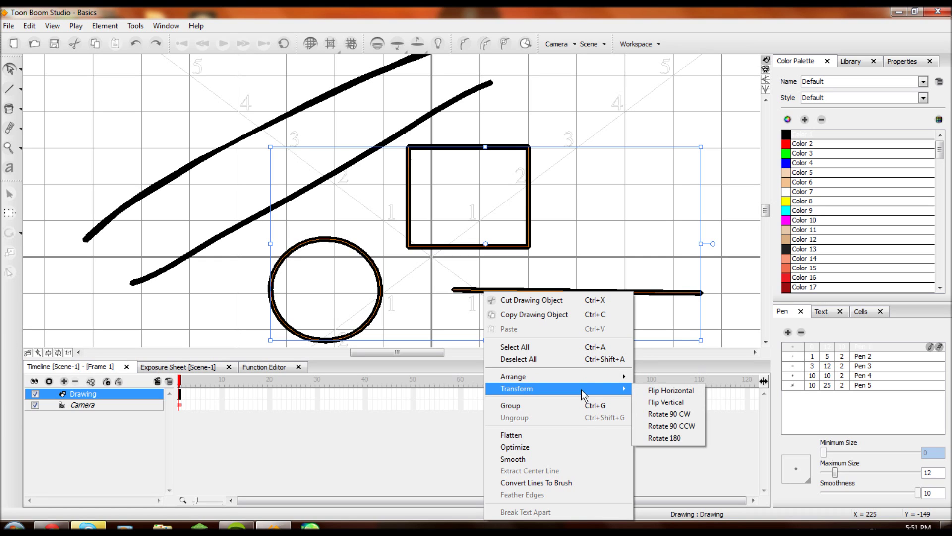
pyautogui.click(649, 392)
pyautogui.rightClick(503, 294)
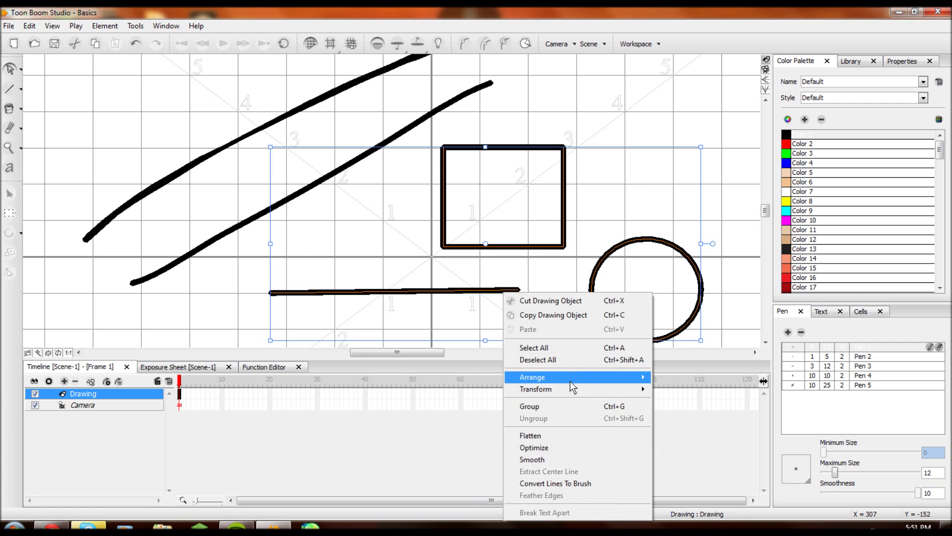
pyautogui.moveTo(571, 387)
pyautogui.click(665, 392)
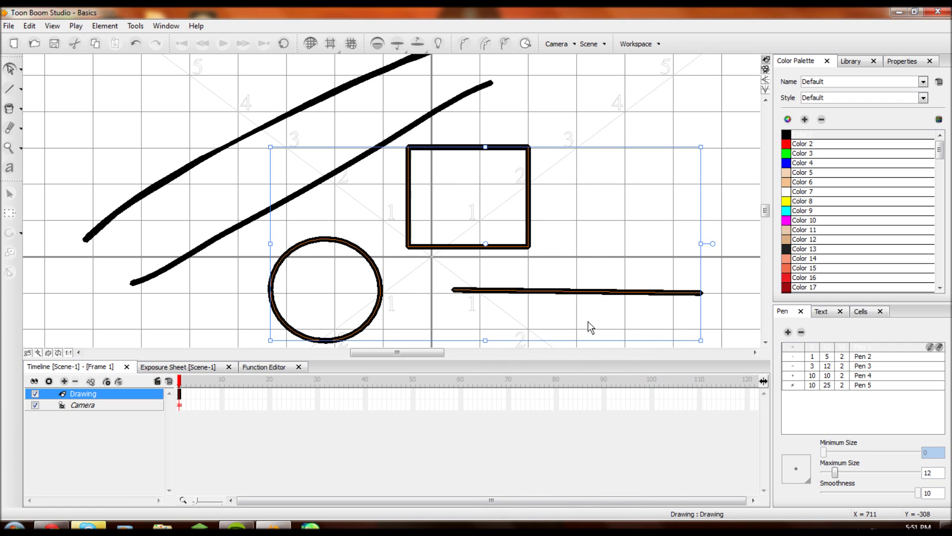
pyautogui.rightClick(567, 296)
pyautogui.moveTo(665, 395)
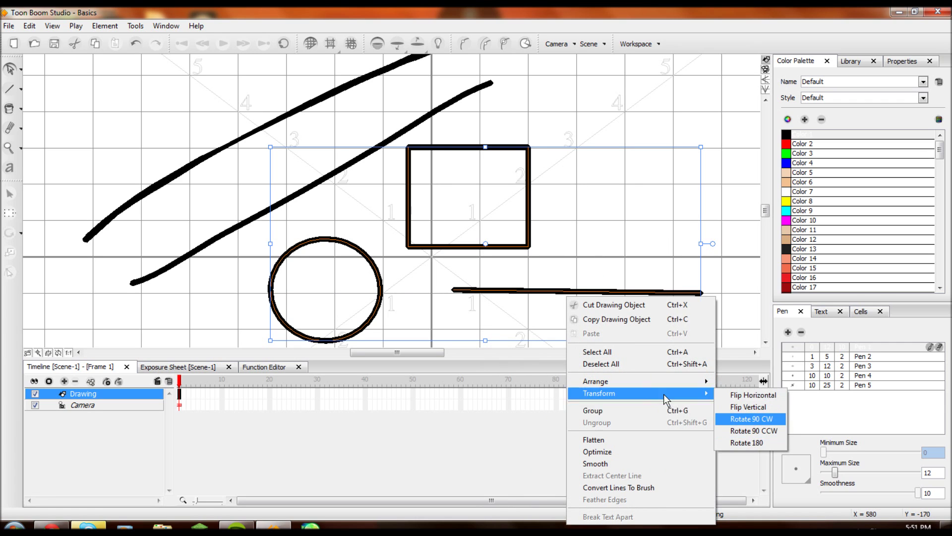
pyautogui.click(749, 407)
pyautogui.rightClick(581, 255)
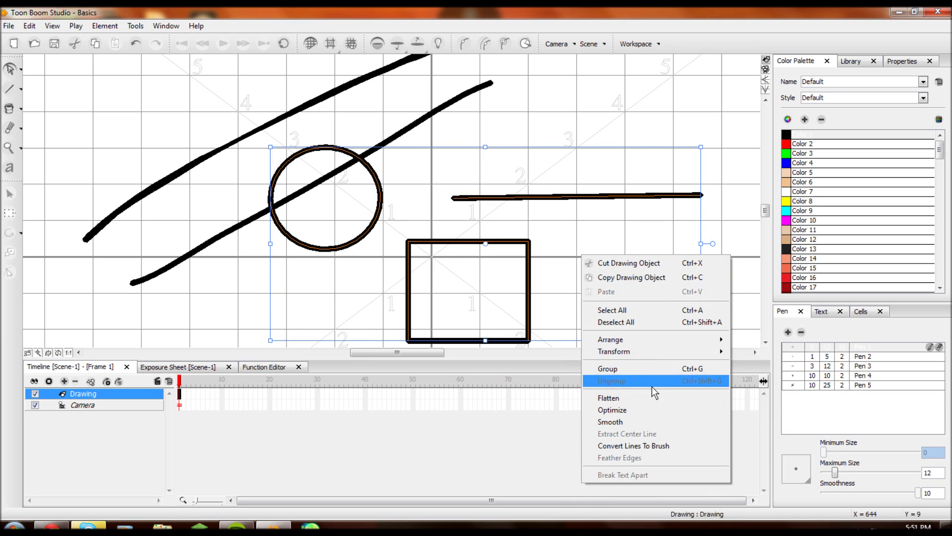
pyautogui.moveTo(642, 352)
pyautogui.click(759, 366)
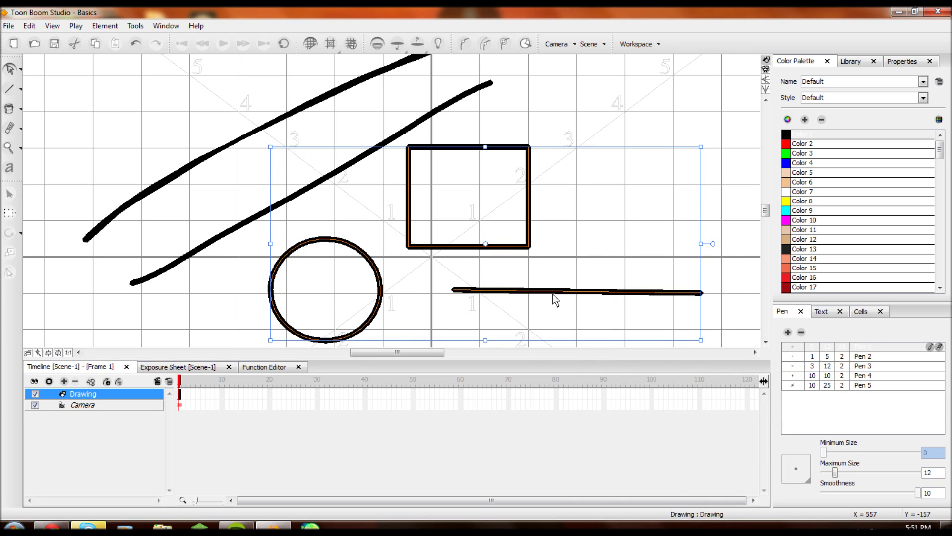
# Step: Group the circle, rectangle and line into one object
pyautogui.rightClick(531, 285)
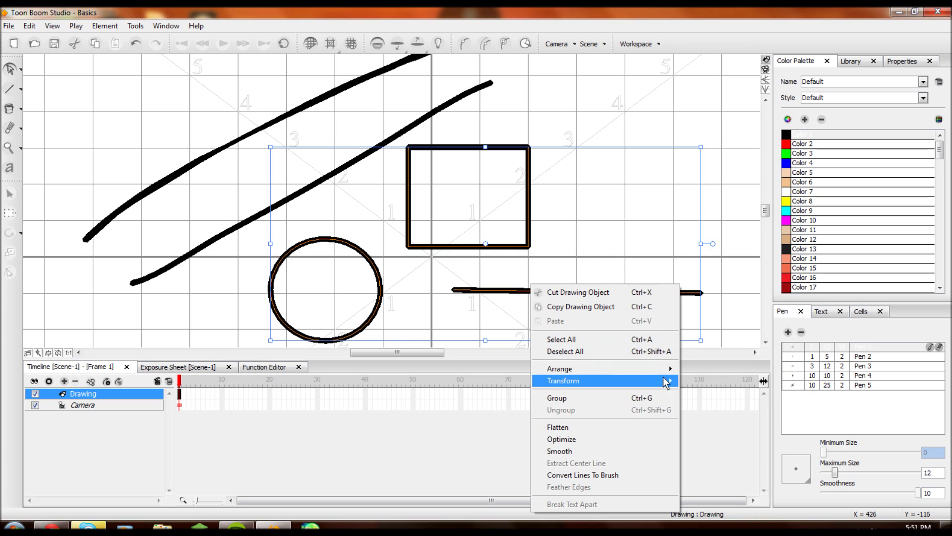
pyautogui.moveTo(668, 382)
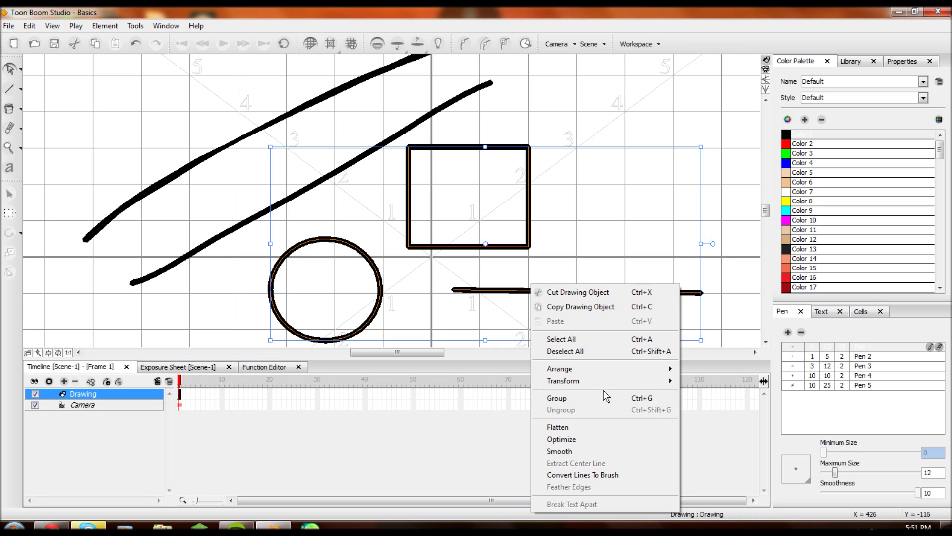
pyautogui.click(597, 398)
# Step: Select the group and move it up and to the right, undoing and redoing the move
pyautogui.click(596, 273)
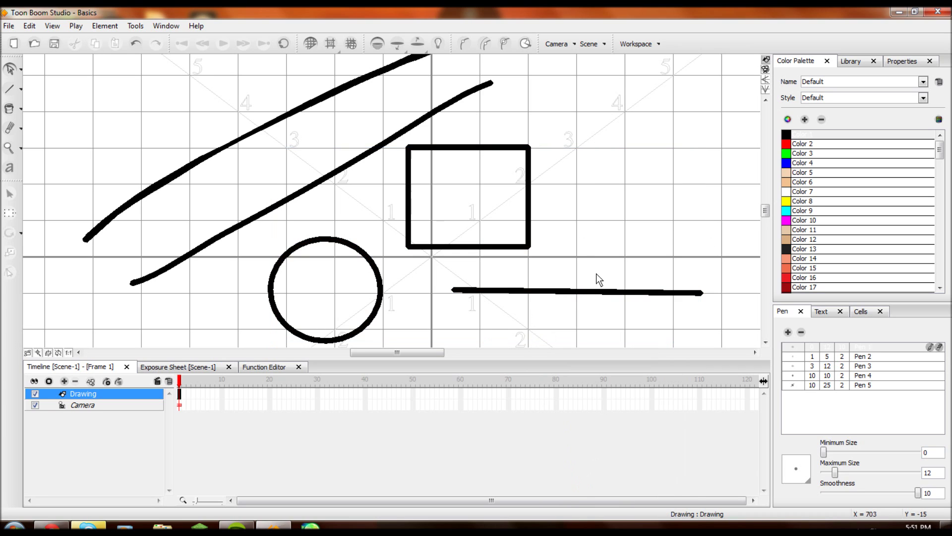
pyautogui.moveTo(339, 200)
pyautogui.mouseDown()
pyautogui.moveTo(578, 376)
pyautogui.moveTo(561, 352)
pyautogui.mouseUp()
pyautogui.click(526, 319)
pyautogui.click(530, 231)
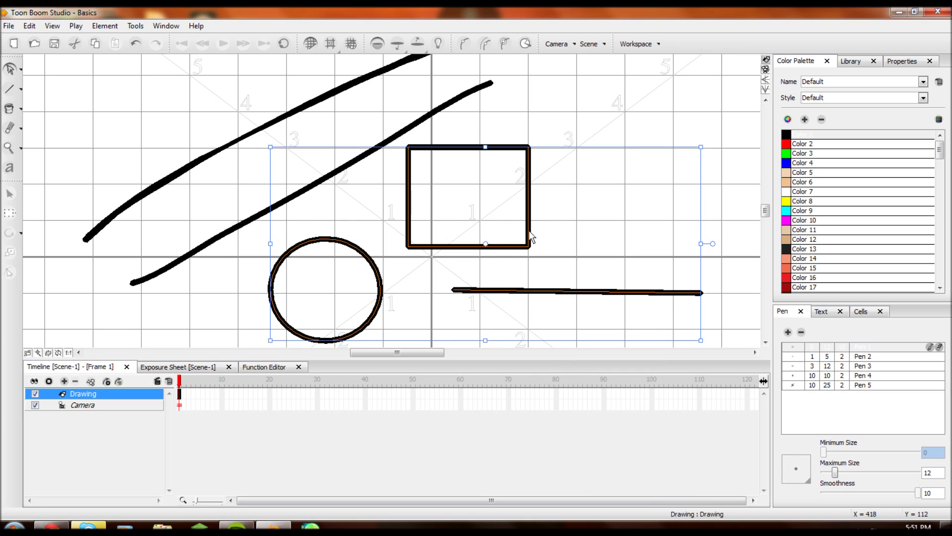
pyautogui.moveTo(526, 204)
pyautogui.mouseDown()
pyautogui.moveTo(569, 190)
pyautogui.moveTo(493, 229)
pyautogui.moveTo(516, 216)
pyautogui.mouseUp()
pyautogui.hotkey('ctrl', 'z')
pyautogui.hotkey('ctrl', 'y')
# Step: Flatten the group back into separate plain strokes
pyautogui.rightClick(535, 218)
pyautogui.click(588, 355)
pyautogui.rightClick(522, 243)
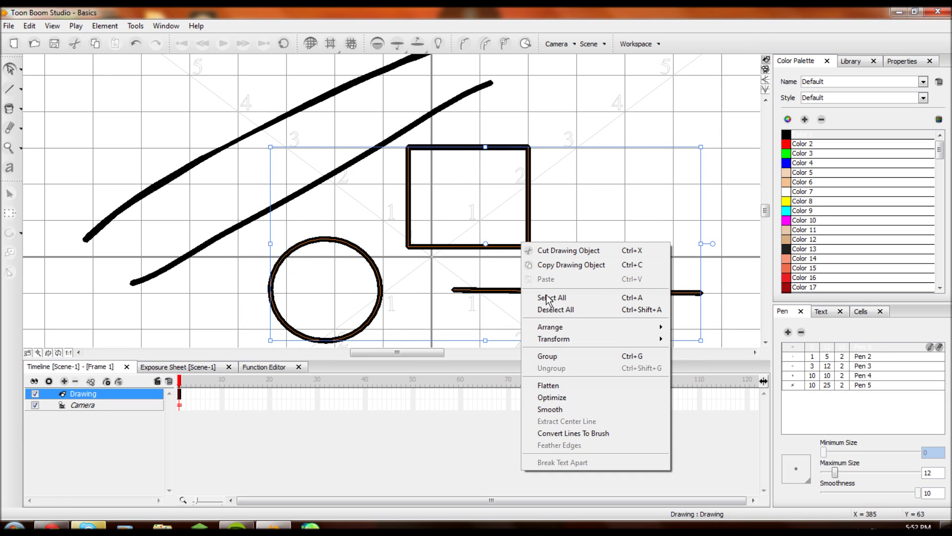
# Step: Smooth the circle, rectangle and line, then trial-smooth the top freehand stroke and undo it
pyautogui.click(579, 413)
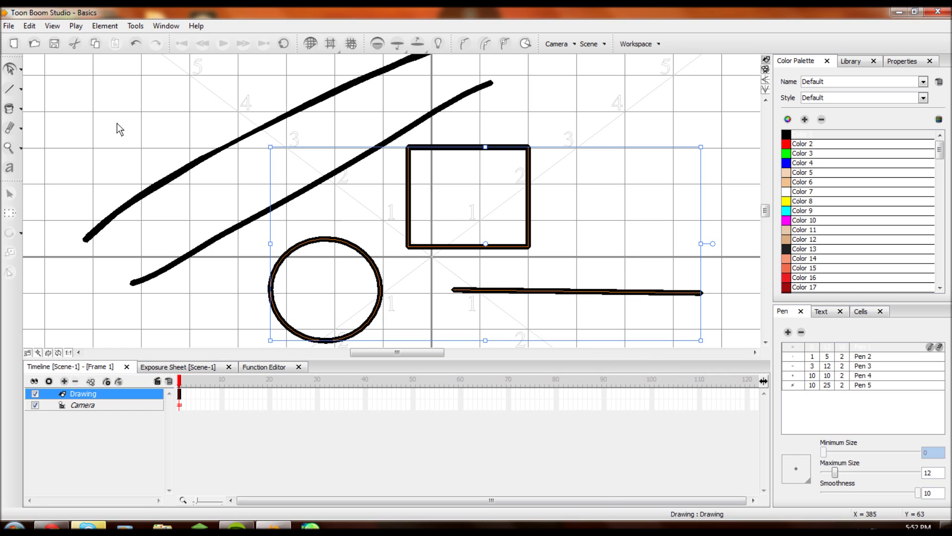
pyautogui.moveTo(76, 92)
pyautogui.mouseDown()
pyautogui.moveTo(213, 214)
pyautogui.moveTo(201, 198)
pyautogui.mouseUp()
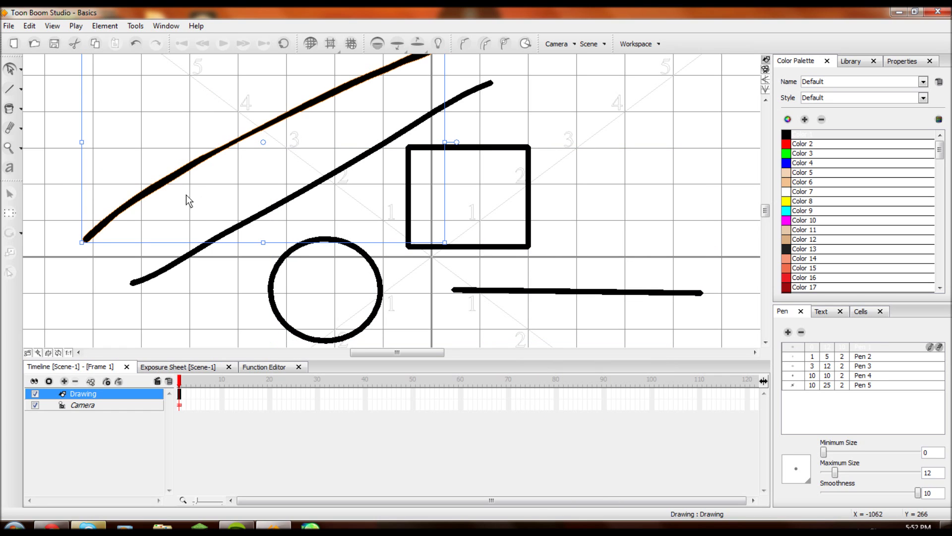
pyautogui.rightClick(189, 166)
pyautogui.click(231, 332)
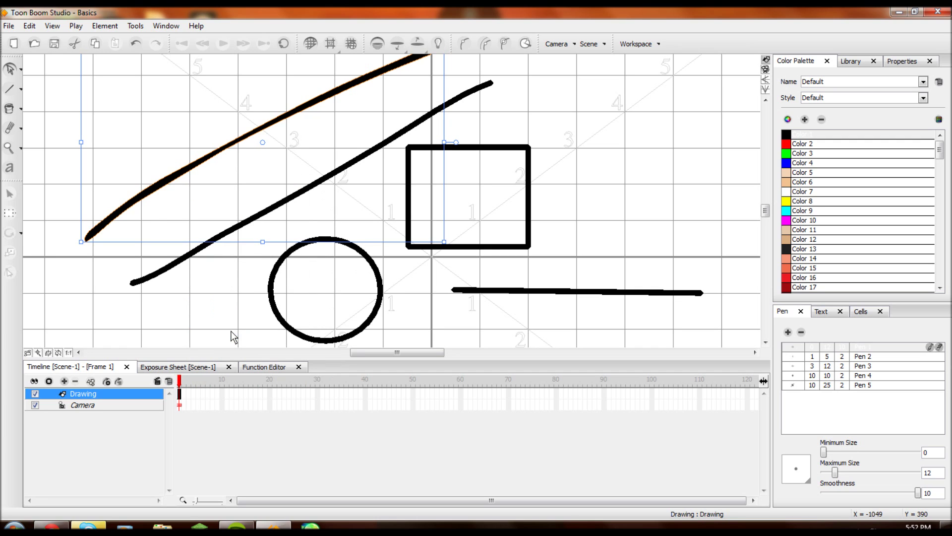
pyautogui.hotkey('ctrl', 'z')
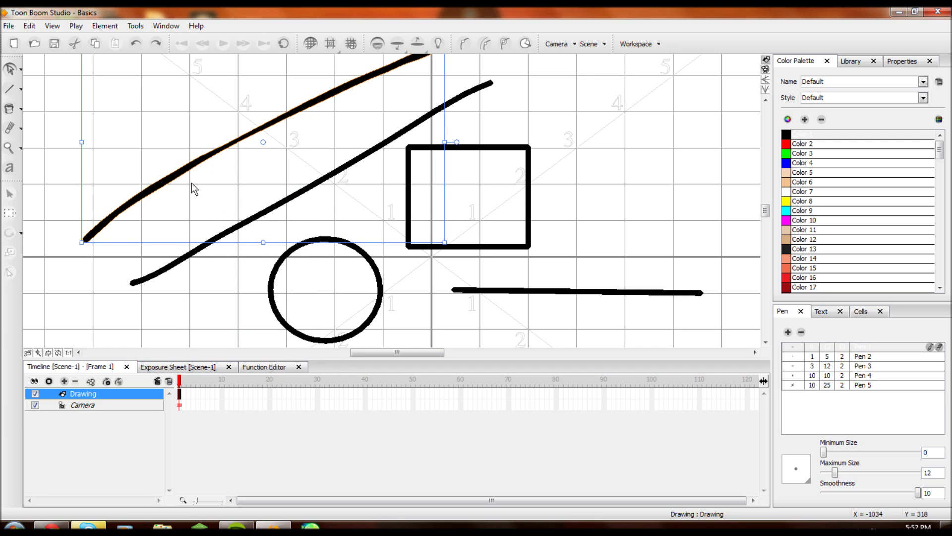
# Step: Reselect the top freehand stroke and bring up its commands, dismissing them unused
pyautogui.click(192, 182)
pyautogui.moveTo(174, 132); pyautogui.dragTo(237, 204)
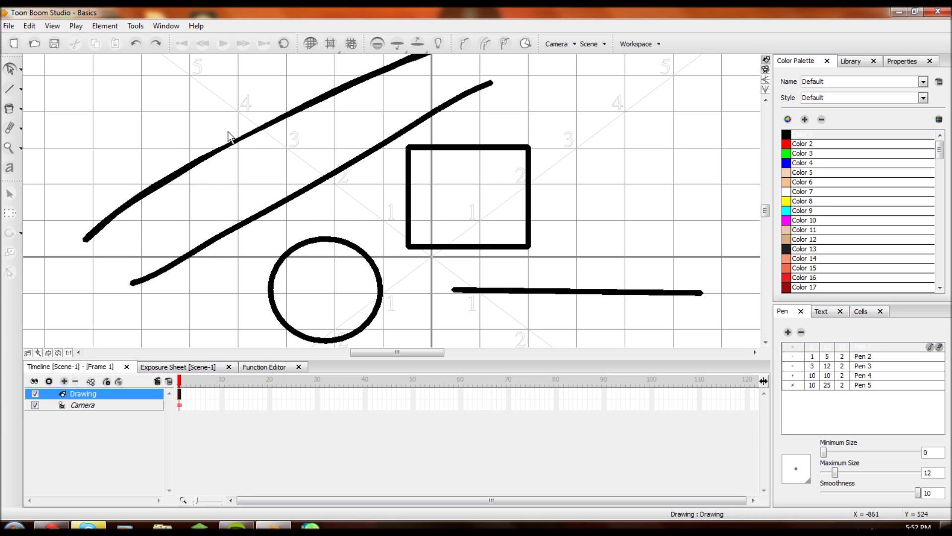
pyautogui.moveTo(102, 117); pyautogui.dragTo(180, 208)
pyautogui.rightClick(161, 184)
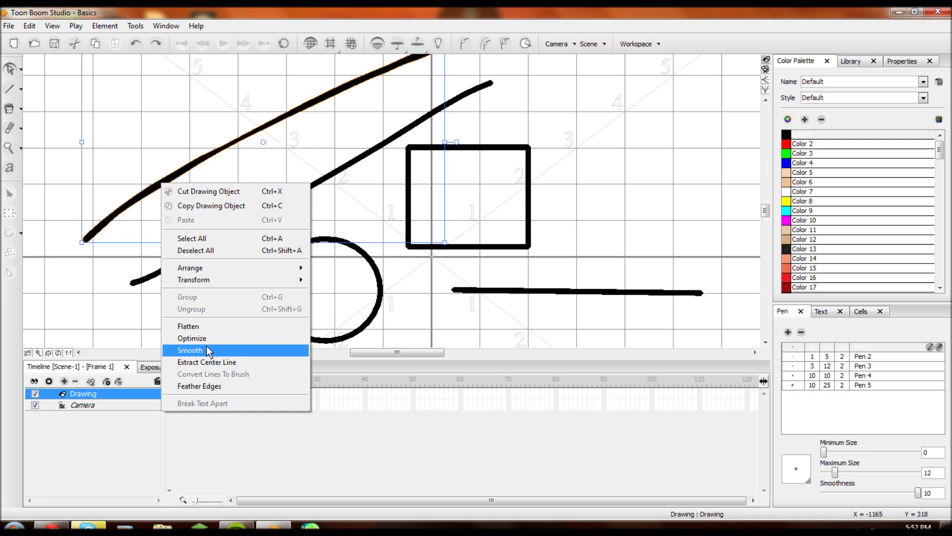
pyautogui.click(394, 329)
# Step: Convert the circle, square and bottom line from pencil lines to brush strokes
pyautogui.moveTo(421, 270); pyautogui.dragTo(476, 309)
pyautogui.rightClick(513, 291)
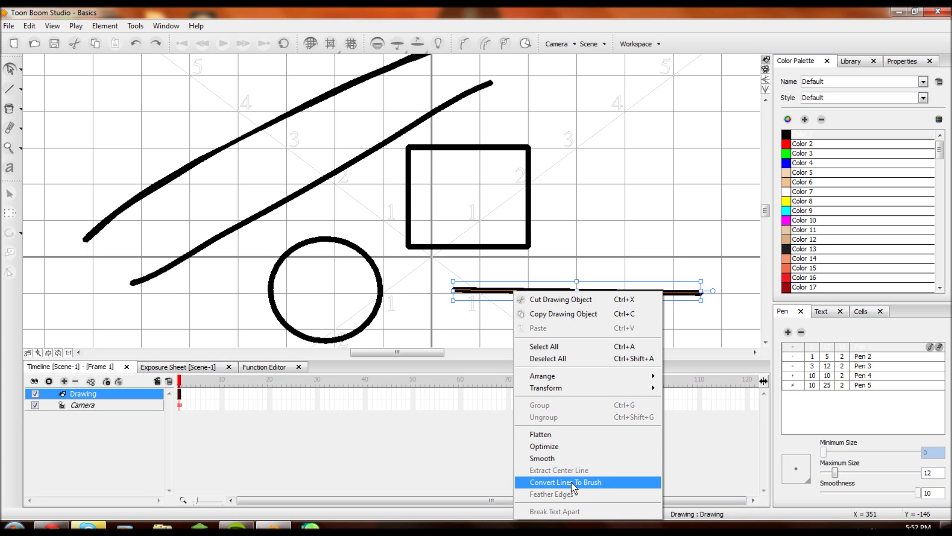
pyautogui.moveTo(335, 201); pyautogui.dragTo(468, 331)
pyautogui.rightClick(464, 296)
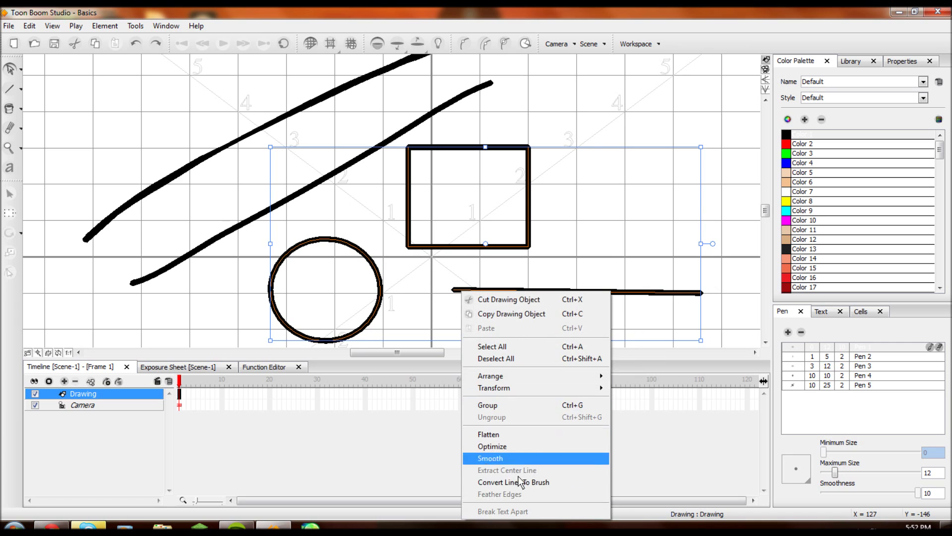
pyautogui.click(523, 483)
pyautogui.click(122, 85)
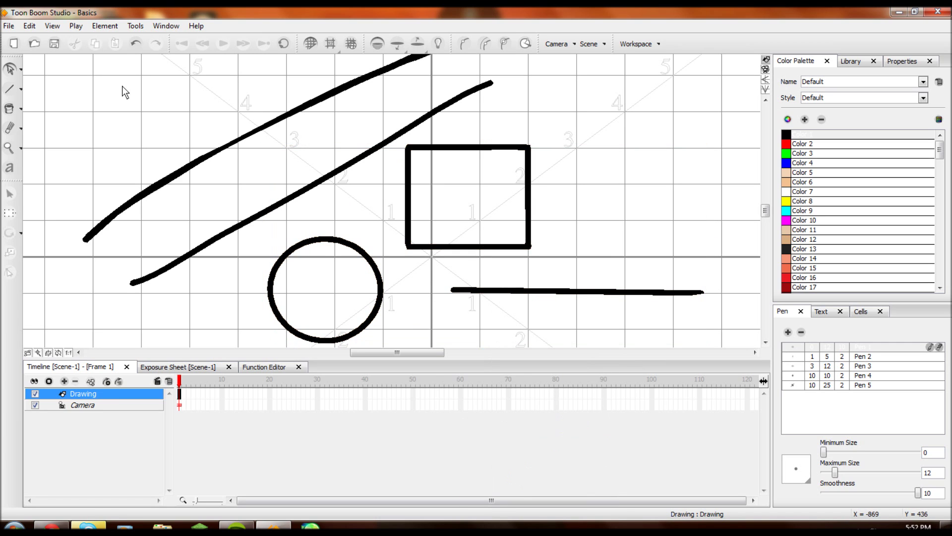
# Step: With the Perspective tool, drag the square's bottom edge down, then reselect the three shapes
pyautogui.click(20, 67)
pyautogui.click(43, 96)
pyautogui.click(423, 250)
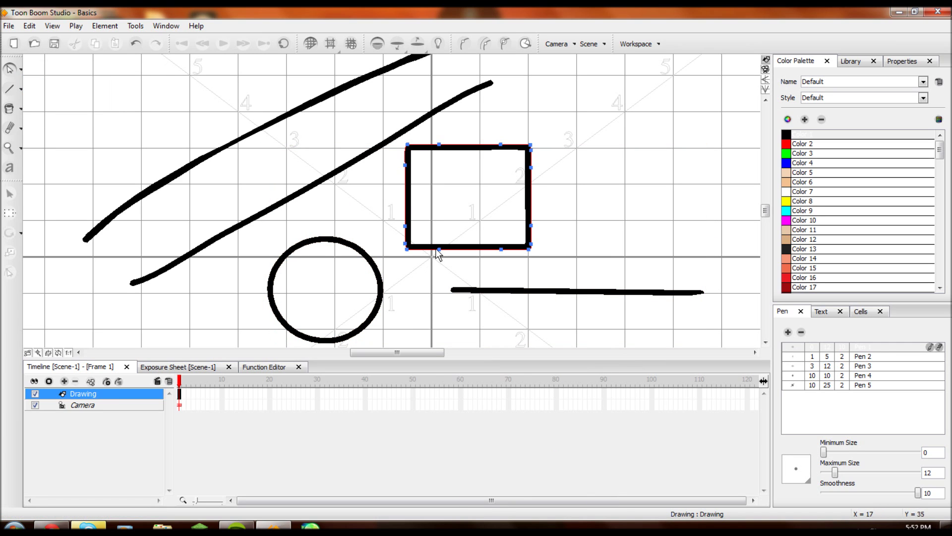
pyautogui.moveTo(439, 247)
pyautogui.mouseDown()
pyautogui.moveTo(440, 276)
pyautogui.moveTo(448, 254)
pyautogui.mouseUp()
pyautogui.click(428, 284)
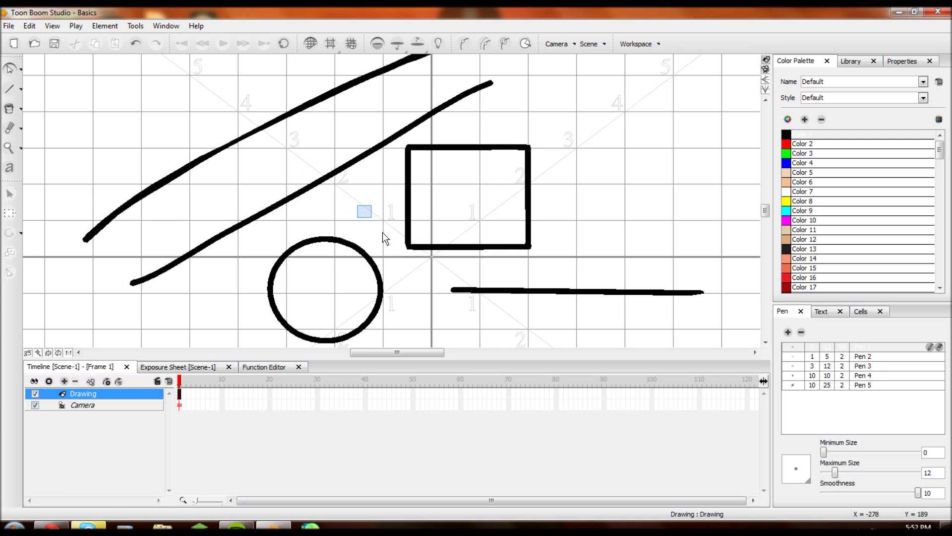
pyautogui.moveTo(383, 233); pyautogui.dragTo(465, 305)
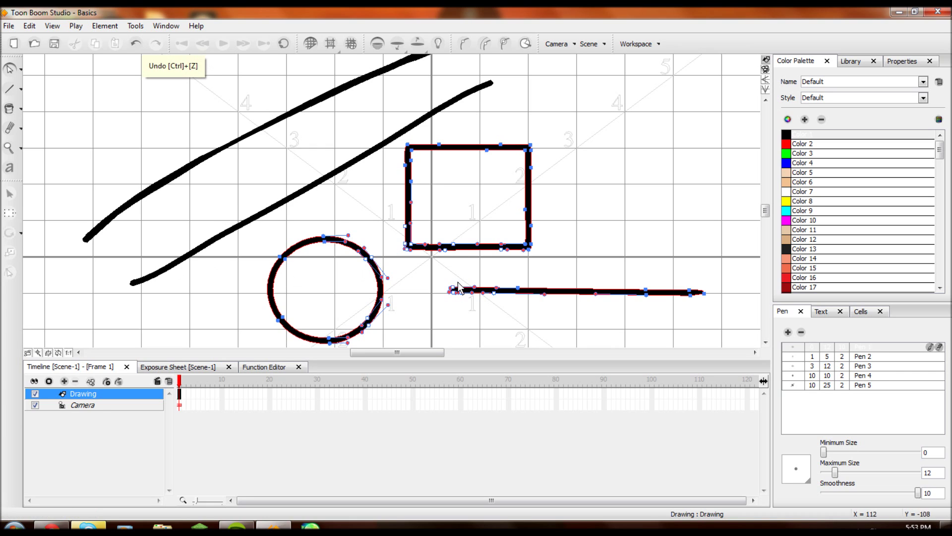
# Step: Return to the Select tool and run Extract Center Line on the circle, square and bottom line
pyautogui.rightClick(456, 245)
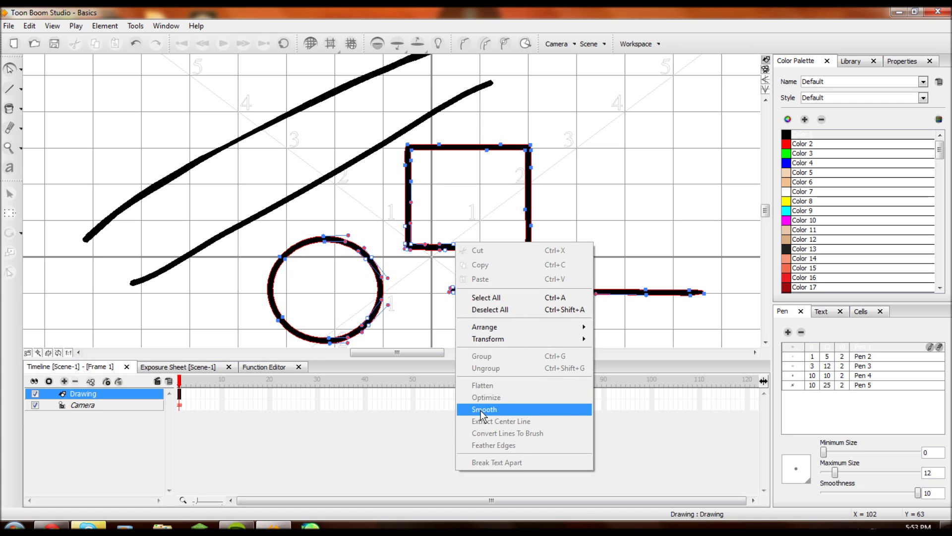
pyautogui.click(412, 320)
pyautogui.click(10, 69)
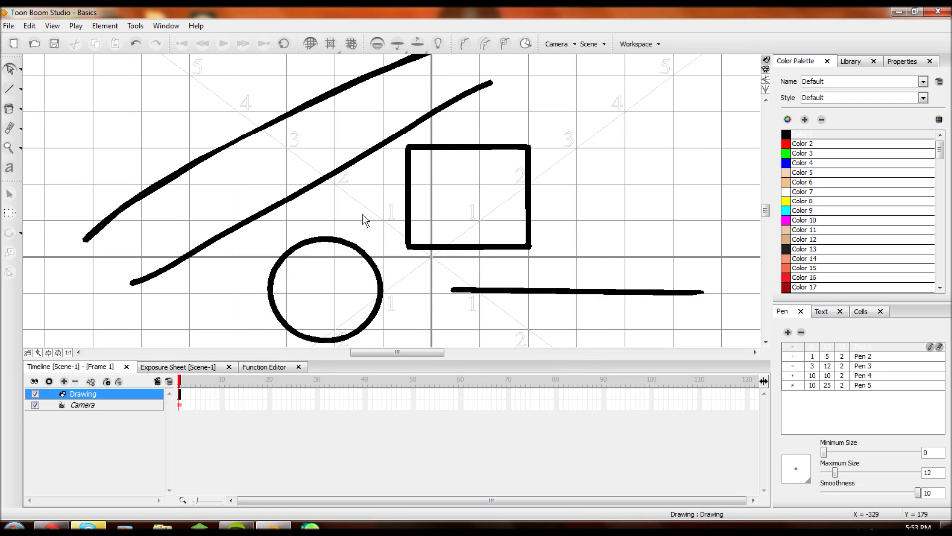
pyautogui.moveTo(366, 220); pyautogui.dragTo(475, 270)
pyautogui.rightClick(483, 286)
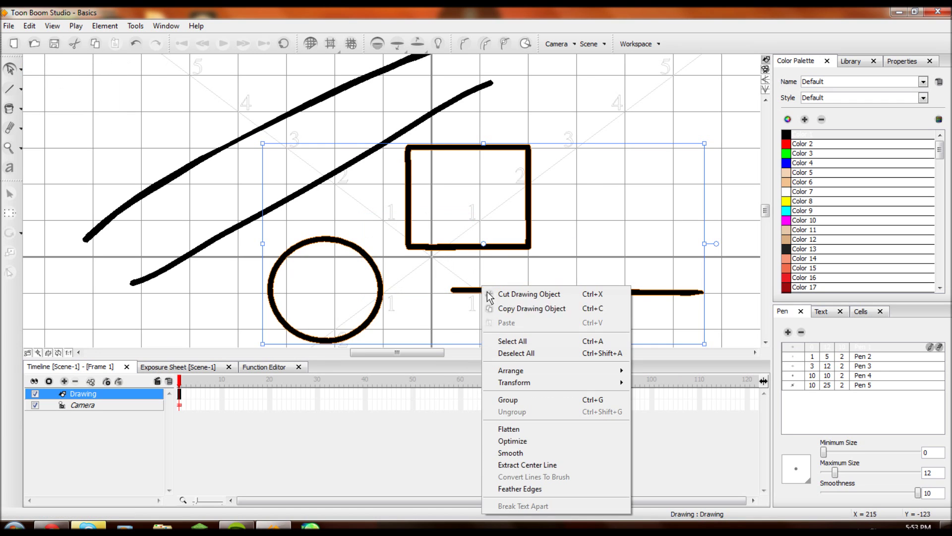
pyautogui.click(540, 463)
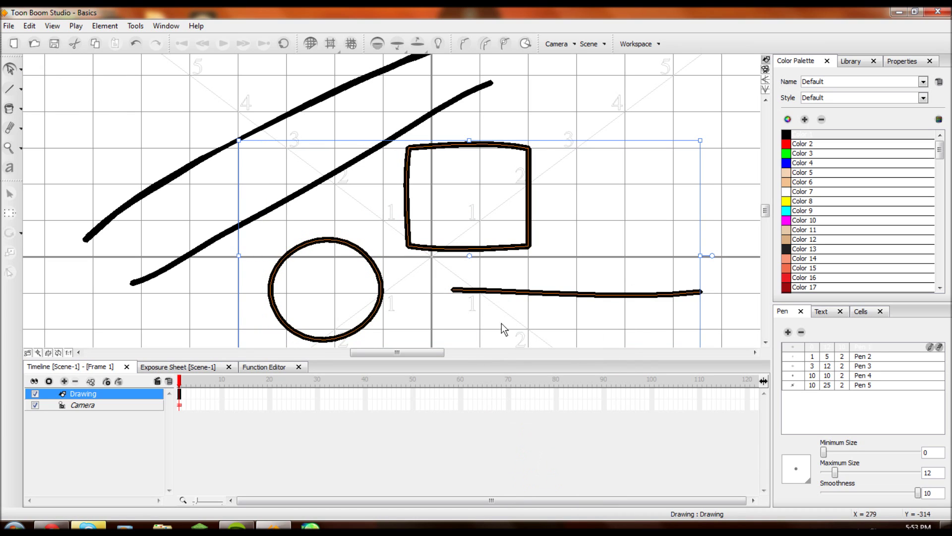
pyautogui.click(501, 223)
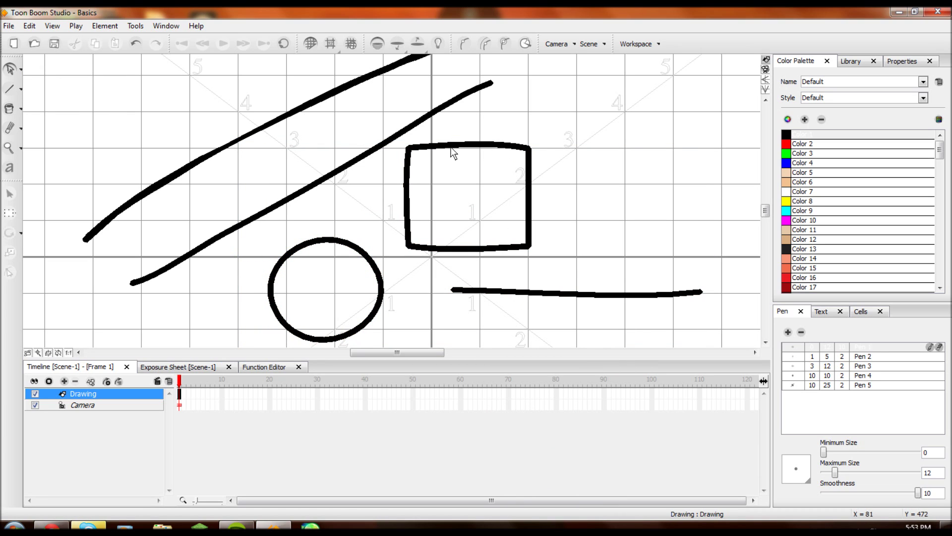
pyautogui.scroll(2, 371, 275)
pyautogui.scroll(-6, 347, 268)
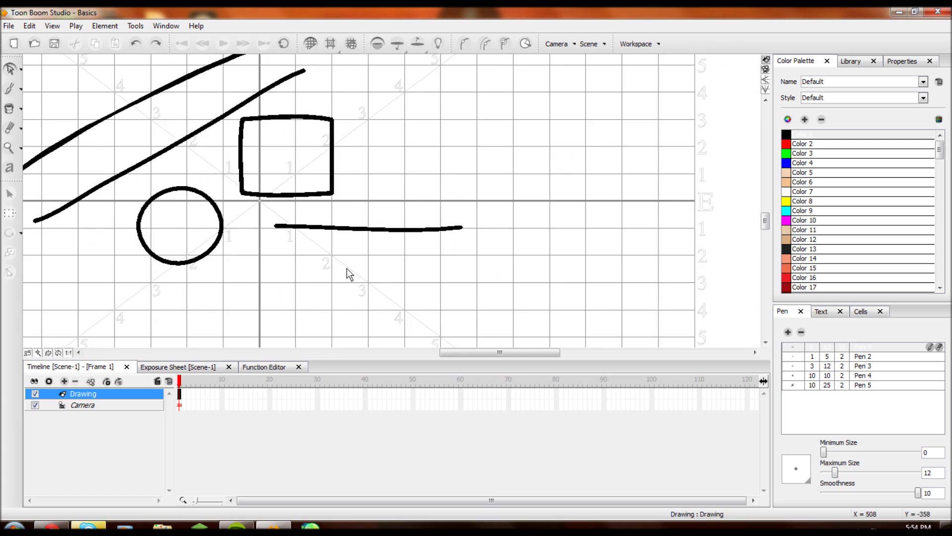